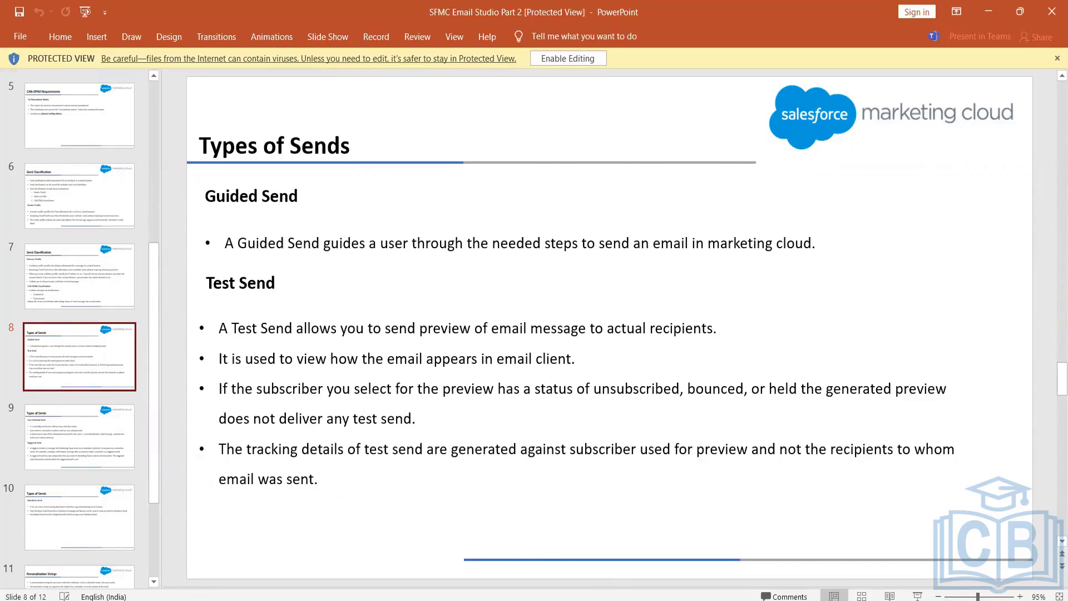
# - Switch to Email Studio and start a send of the Publication List Demo email from the Content Builder folder beginning with 004
pyautogui.click(681, 557)
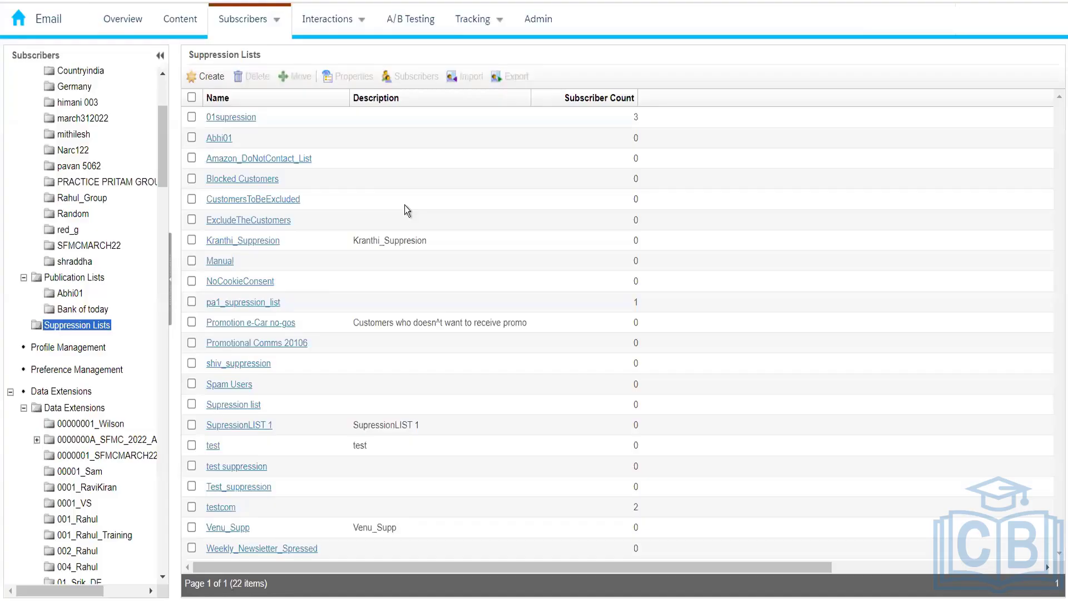
pyautogui.click(275, 28)
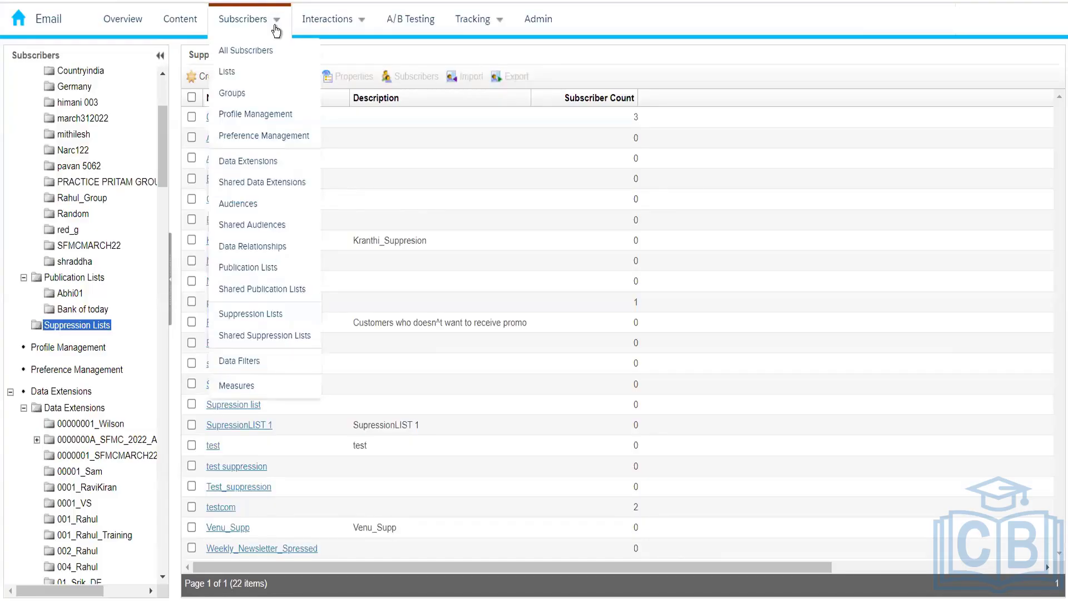
pyautogui.click(179, 21)
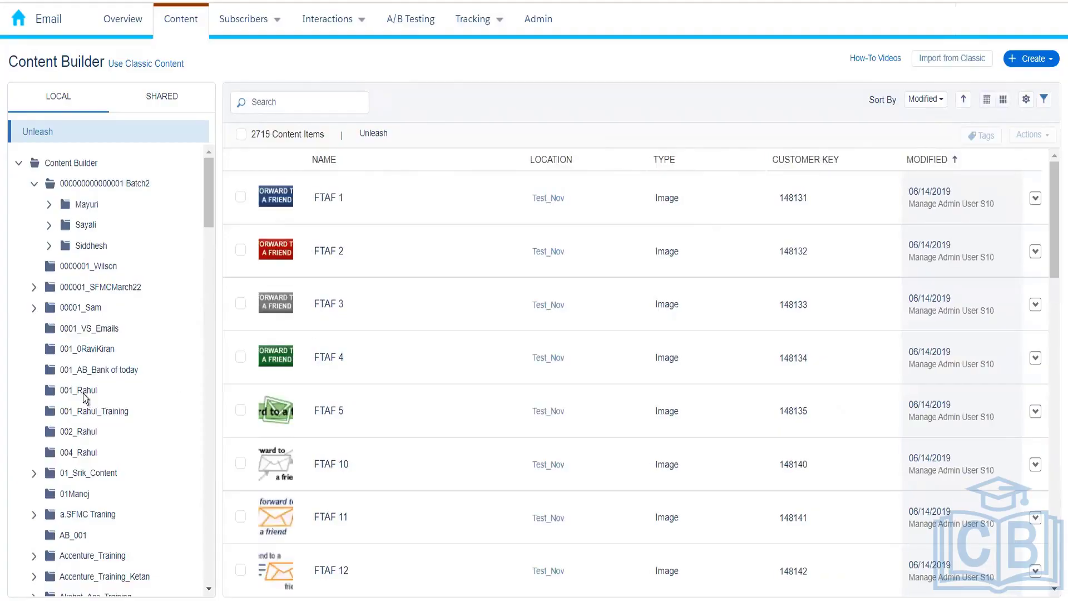
pyautogui.click(80, 454)
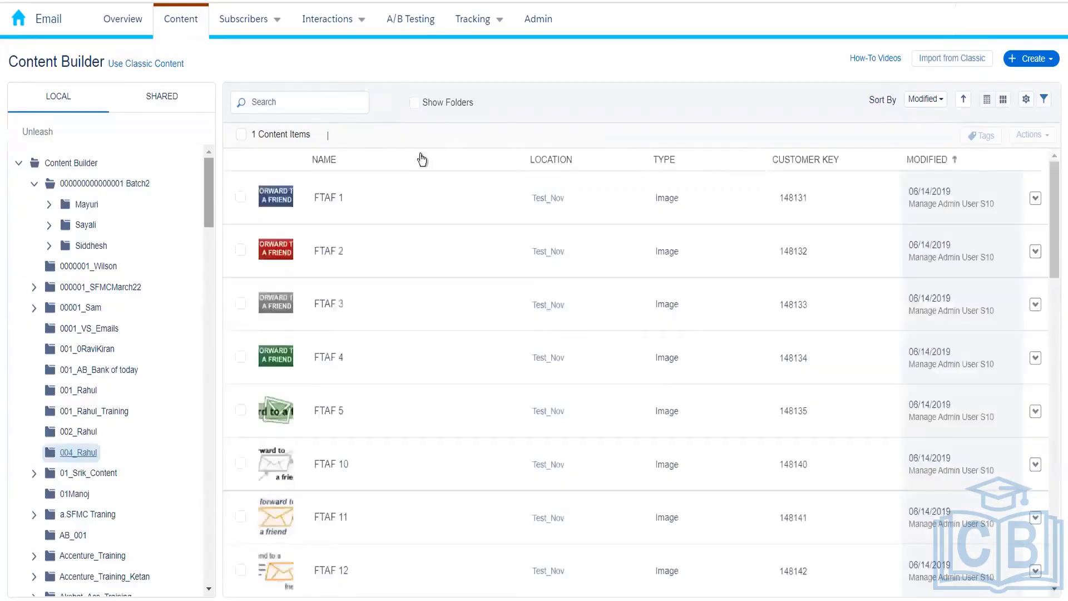
pyautogui.click(1045, 199)
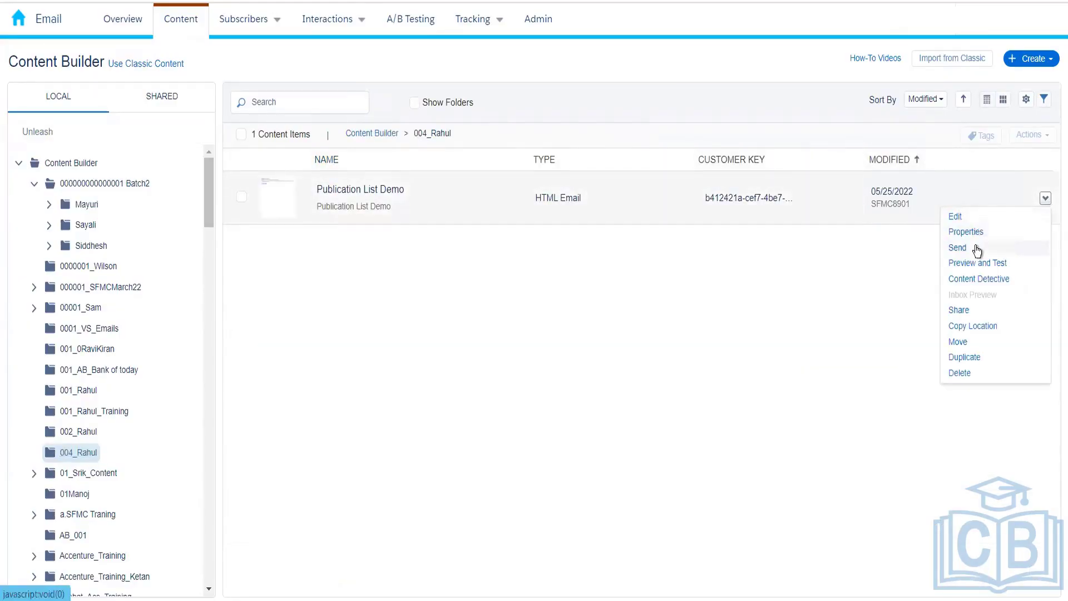
pyautogui.click(973, 247)
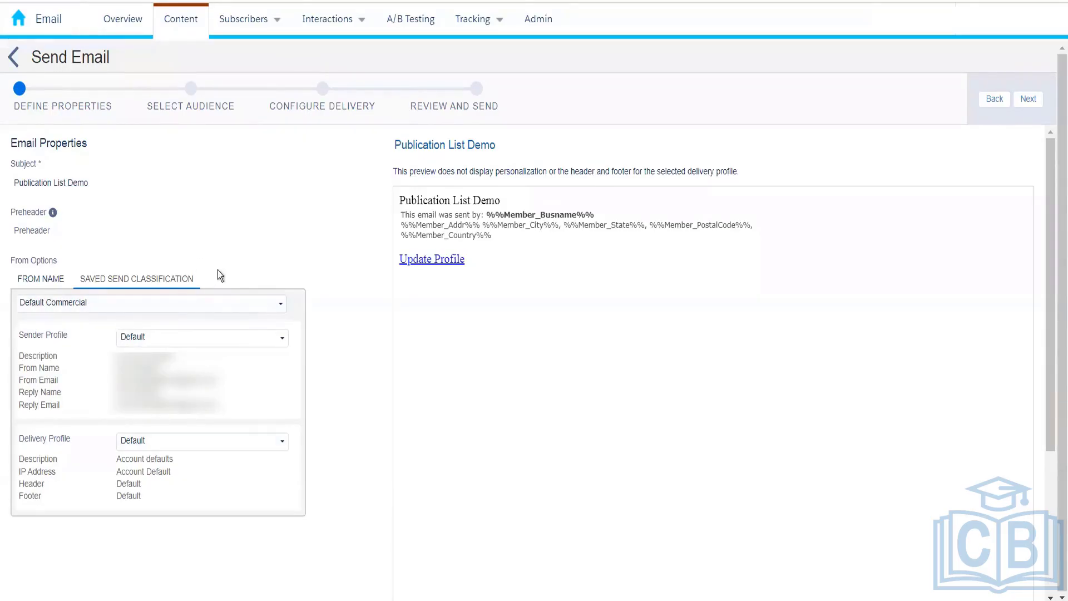
# - Proceed to audience selection for the send and open the data extensions folder beginning with 004
pyautogui.click(194, 98)
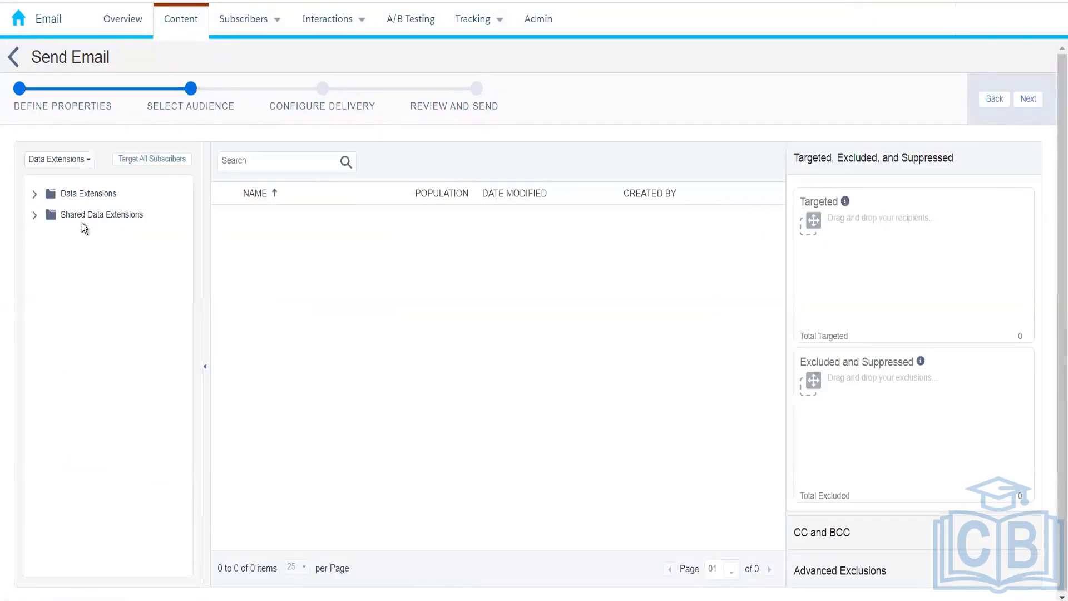
pyautogui.click(322, 107)
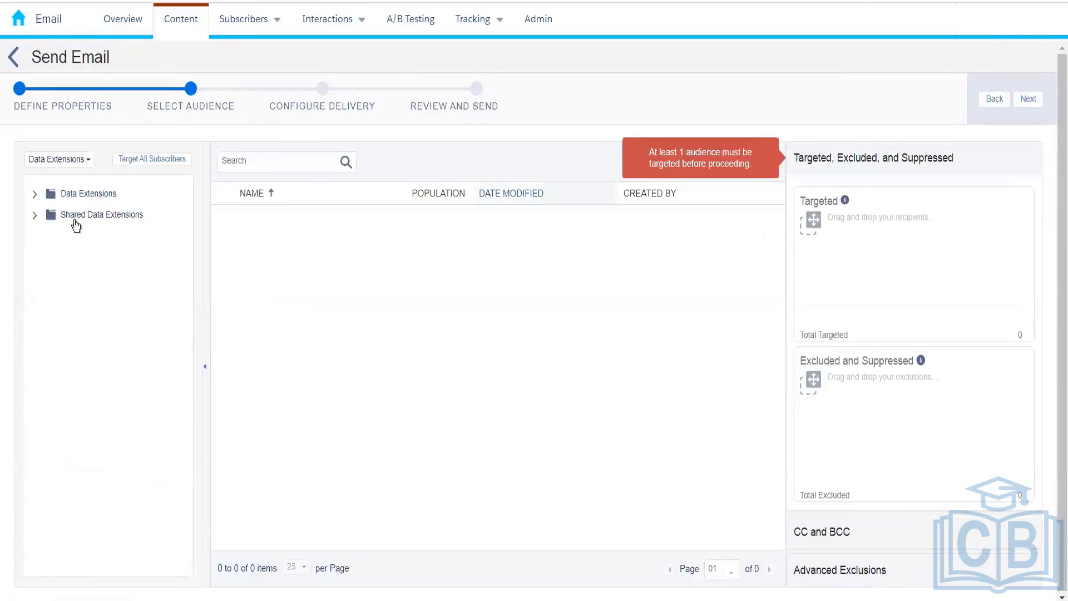
pyautogui.click(34, 194)
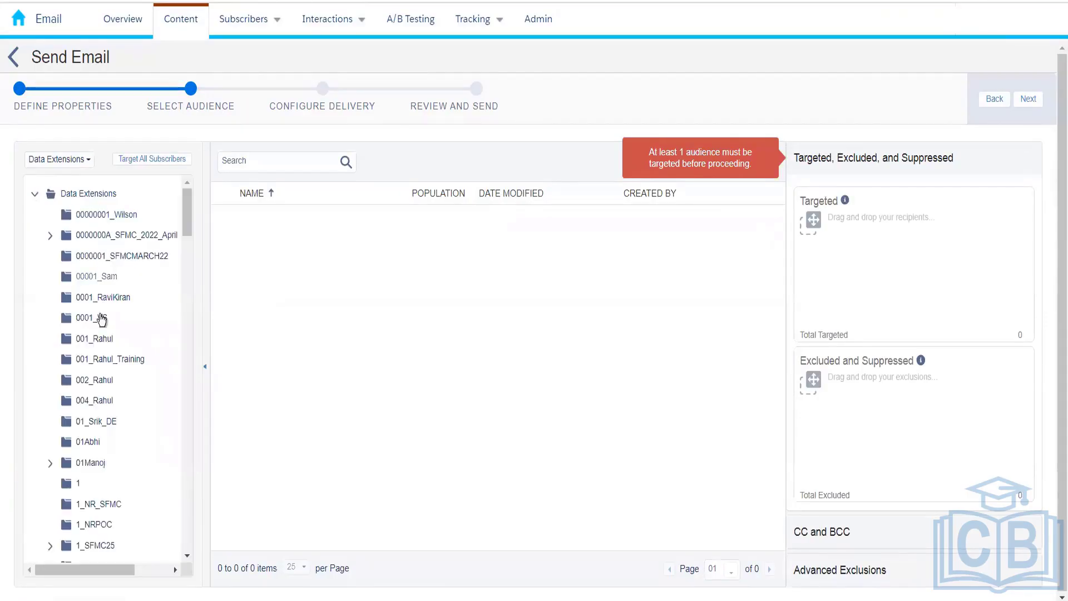
pyautogui.click(102, 401)
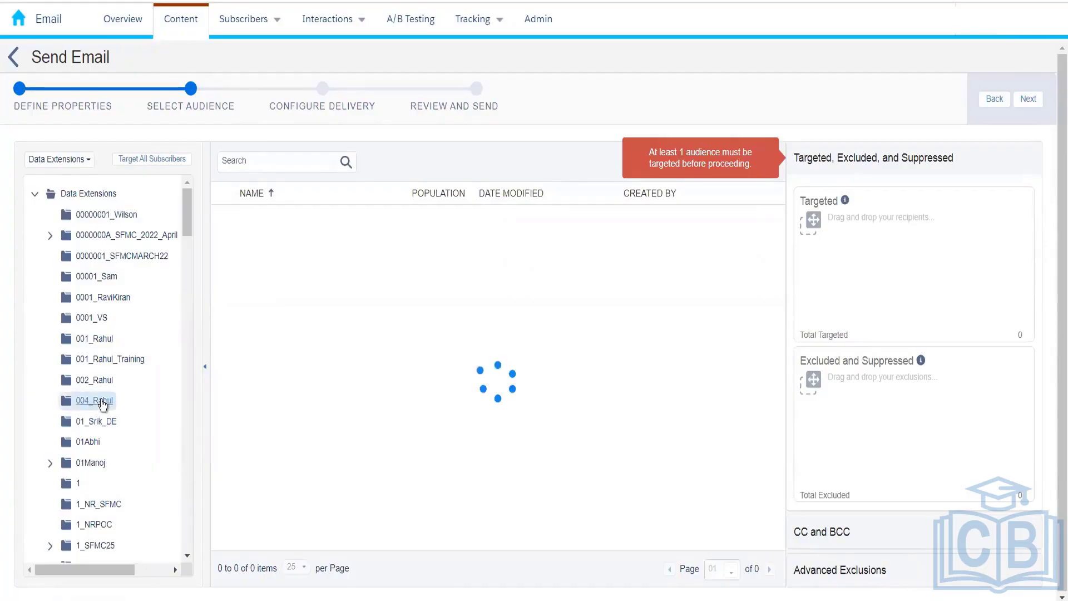
pyautogui.moveTo(449, 229); pyautogui.dragTo(842, 245)
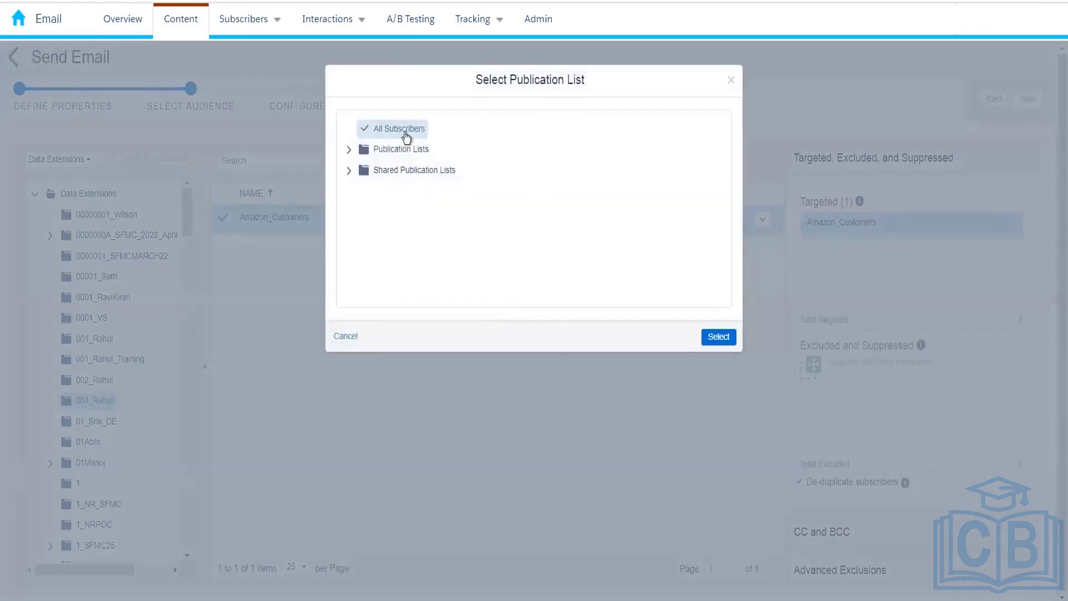
pyautogui.click(349, 150)
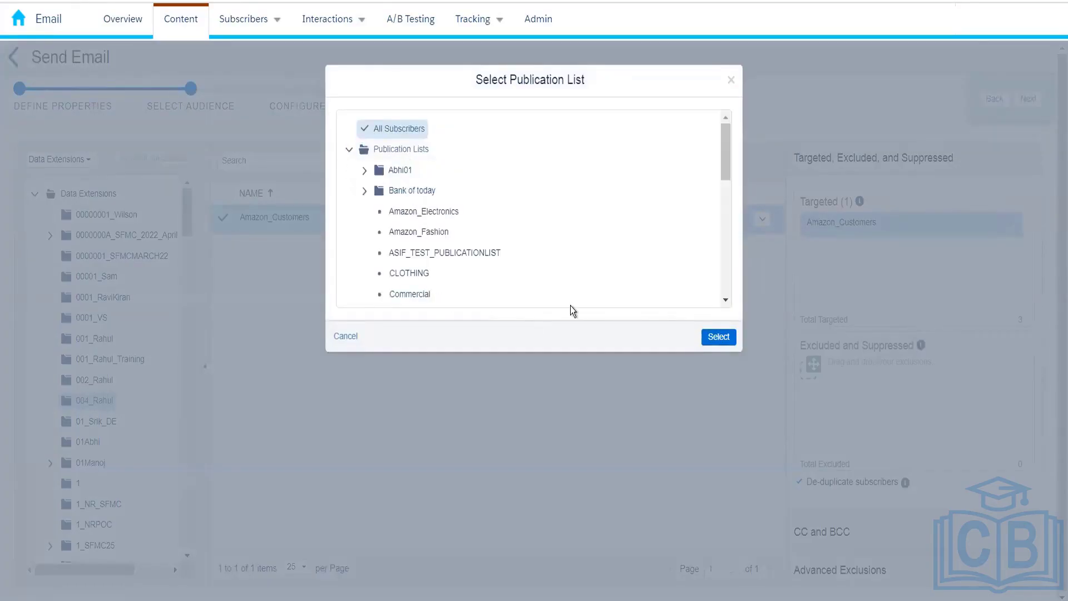
pyautogui.click(731, 81)
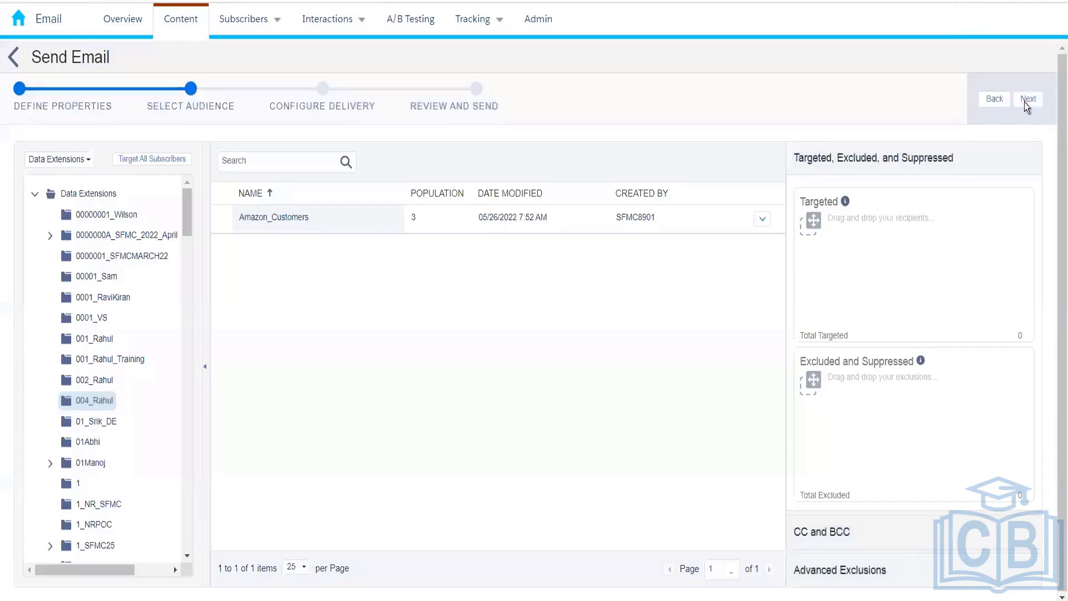
pyautogui.click(1028, 103)
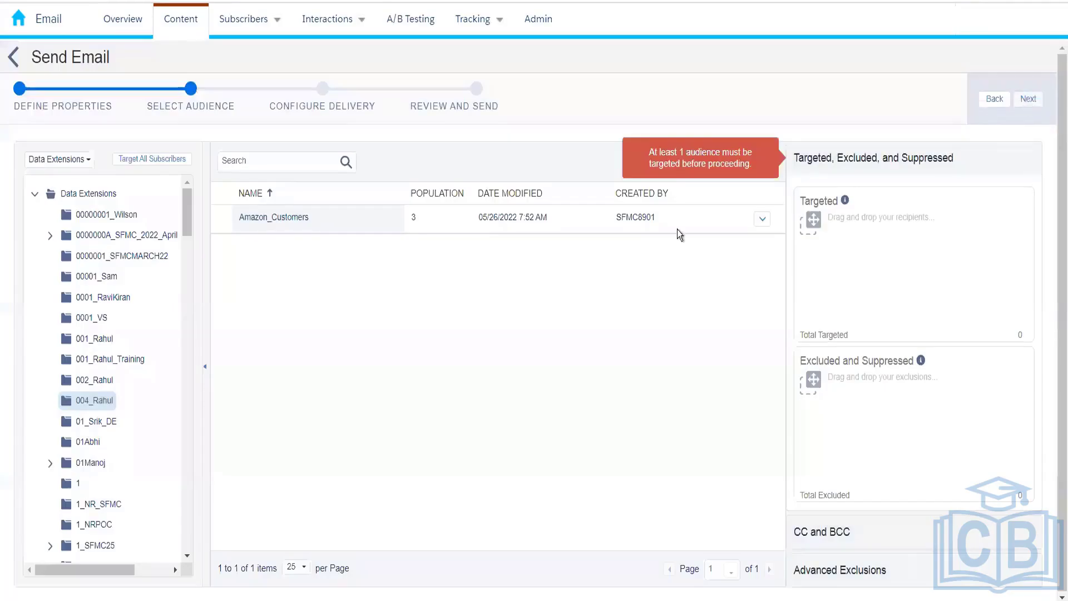
# - Target the Amazon_Customers data extension with the All Subscribers publication list and proceed to delivery configuration
pyautogui.moveTo(703, 222); pyautogui.dragTo(865, 225)
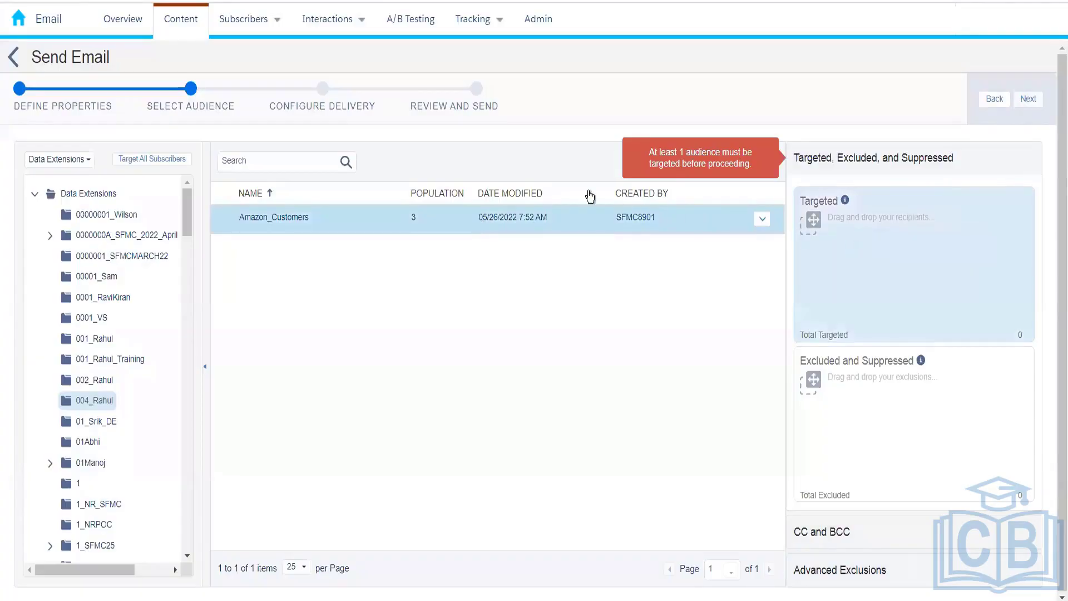
pyautogui.click(712, 335)
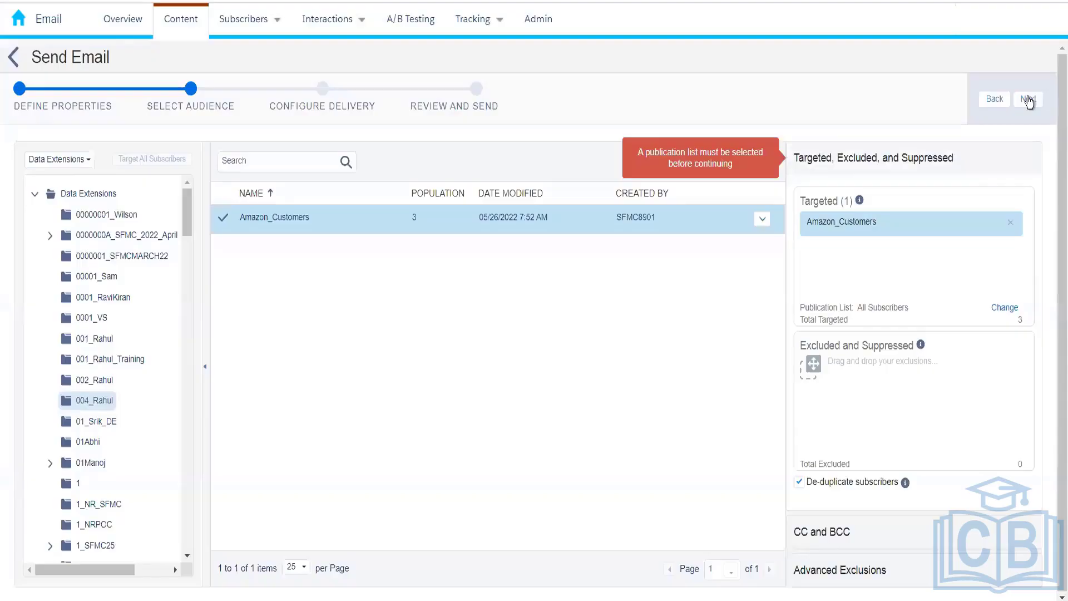
pyautogui.click(1029, 100)
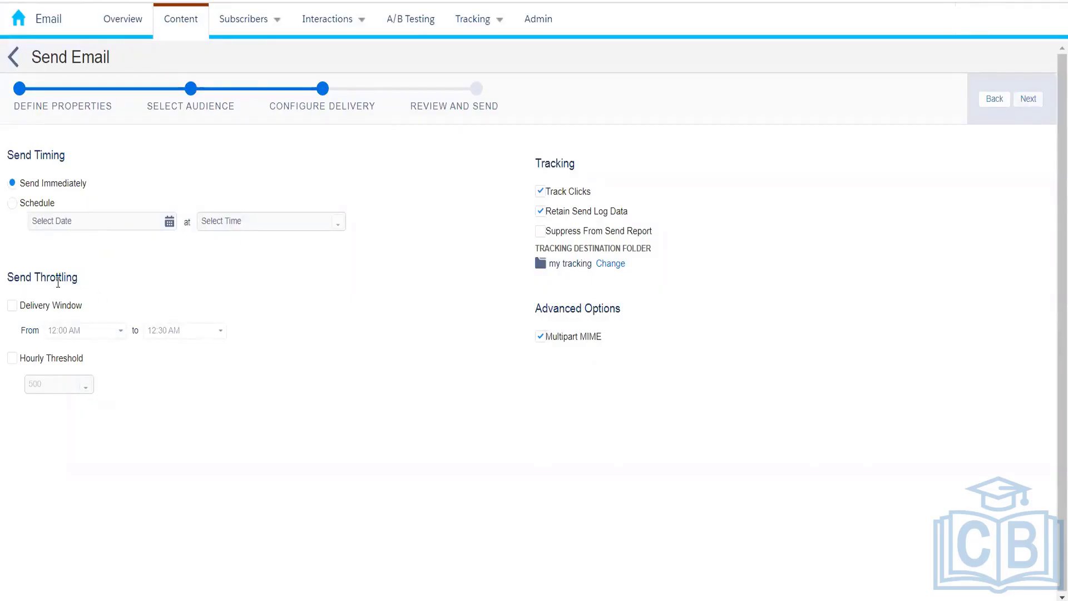
# - Try the send throttling options by toggling the delivery window and an hourly threshold of 10,000
pyautogui.click(12, 306)
pyautogui.click(12, 306)
pyautogui.click(12, 358)
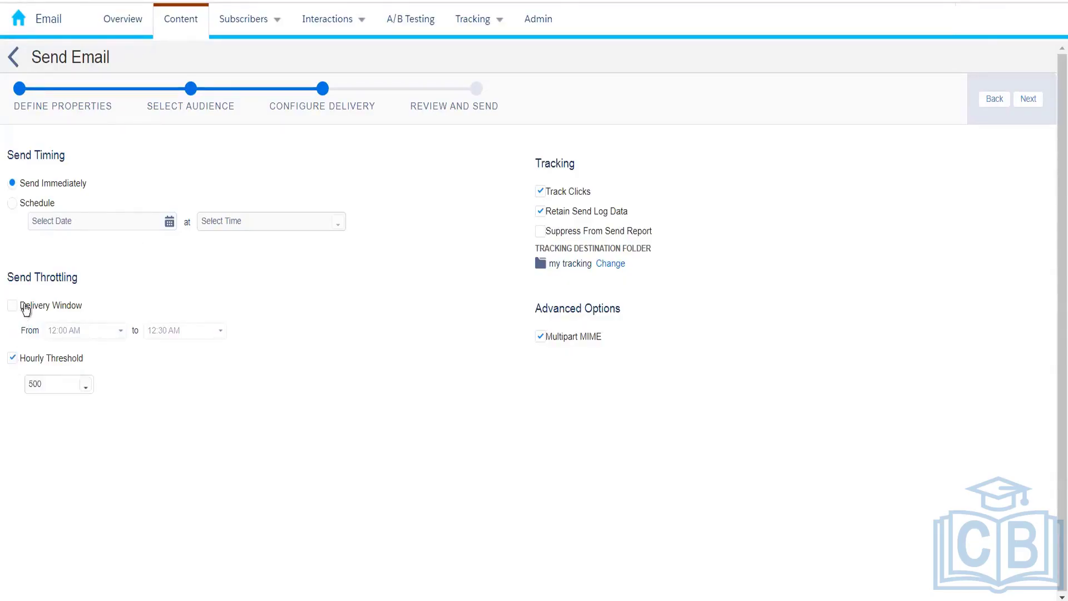
pyautogui.click(88, 389)
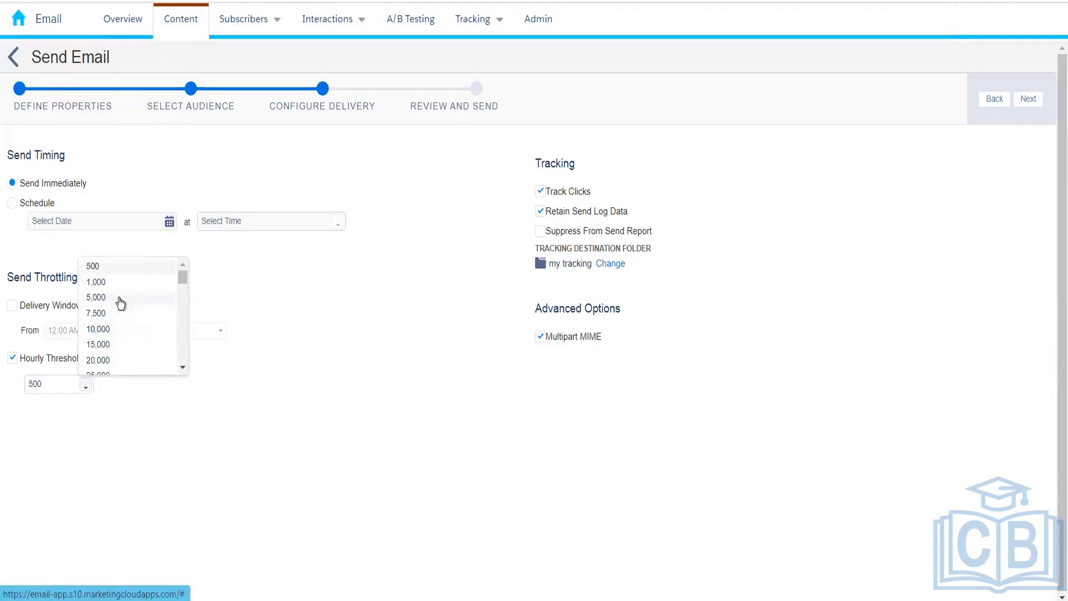
pyautogui.click(125, 331)
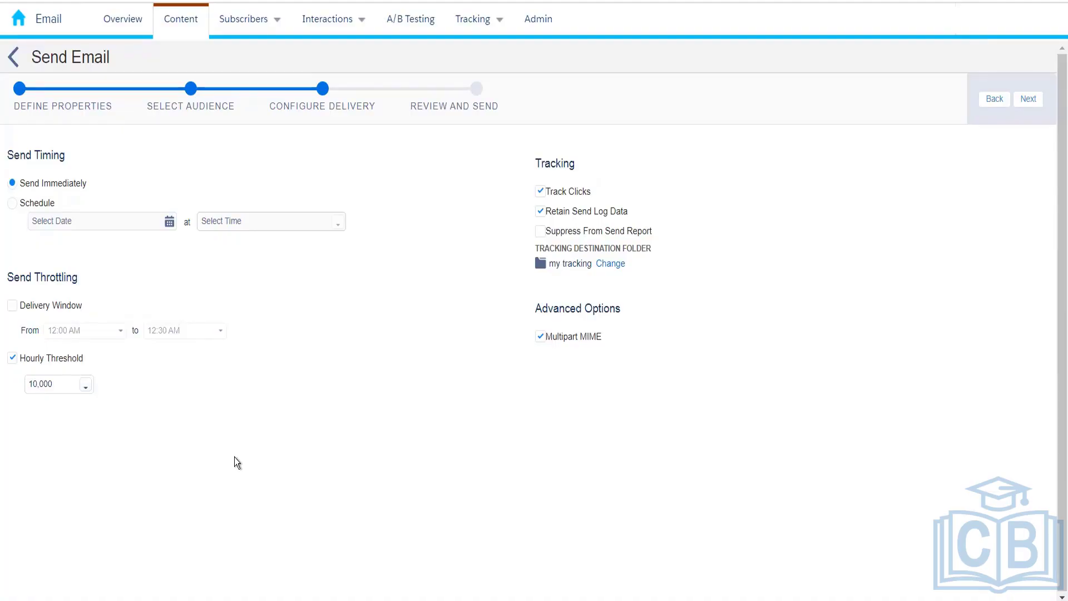
pyautogui.click(11, 359)
# - Review the send summary, toggle the ready-to-send confirmation on and off, and leave the wizard without sending
pyautogui.click(1027, 102)
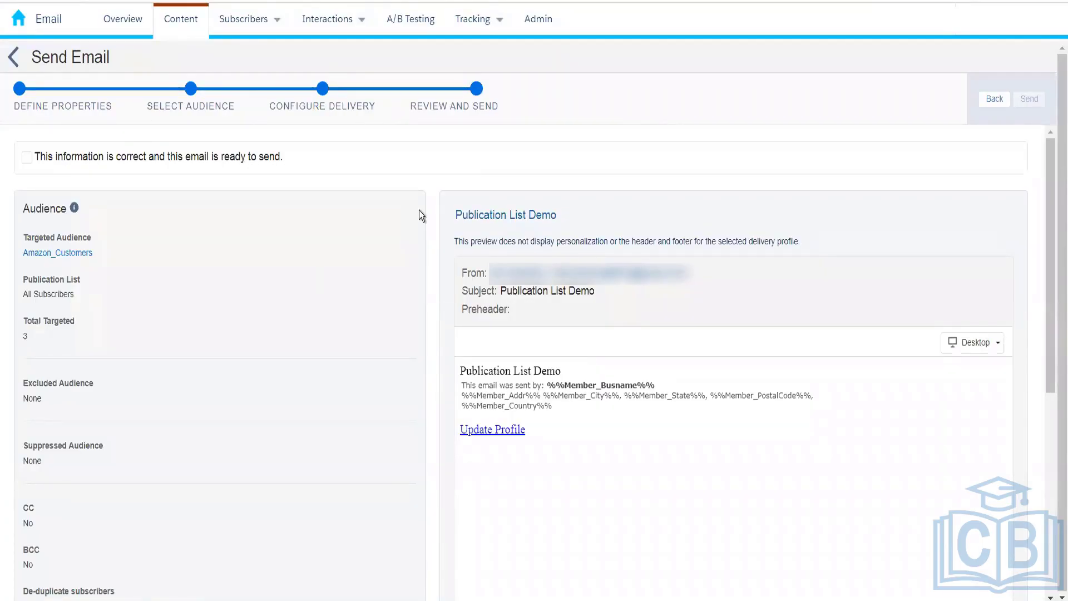
pyautogui.click(28, 157)
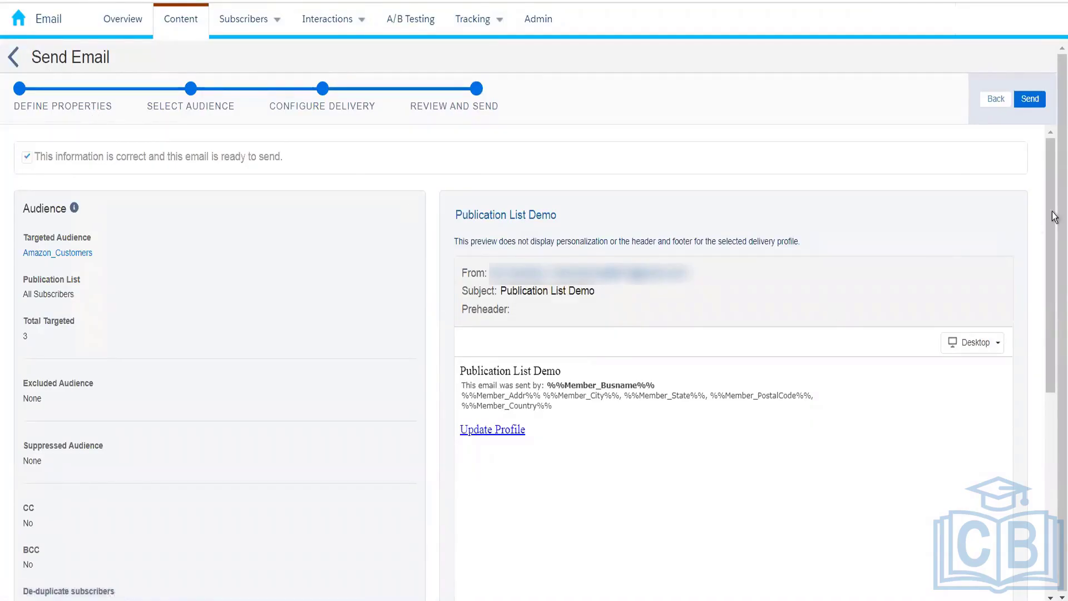
pyautogui.click(28, 157)
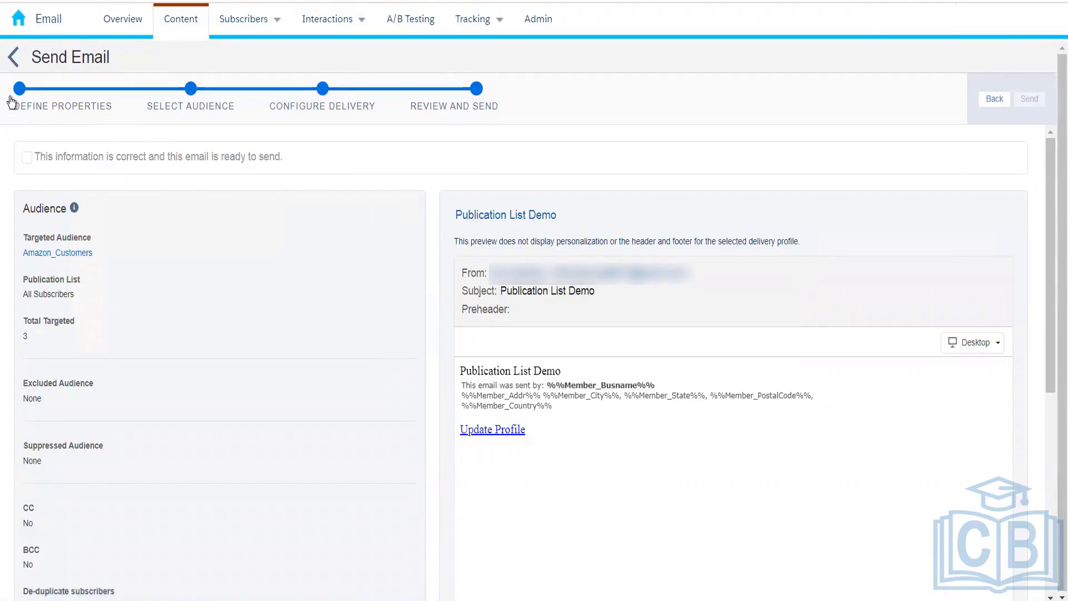
pyautogui.click(13, 57)
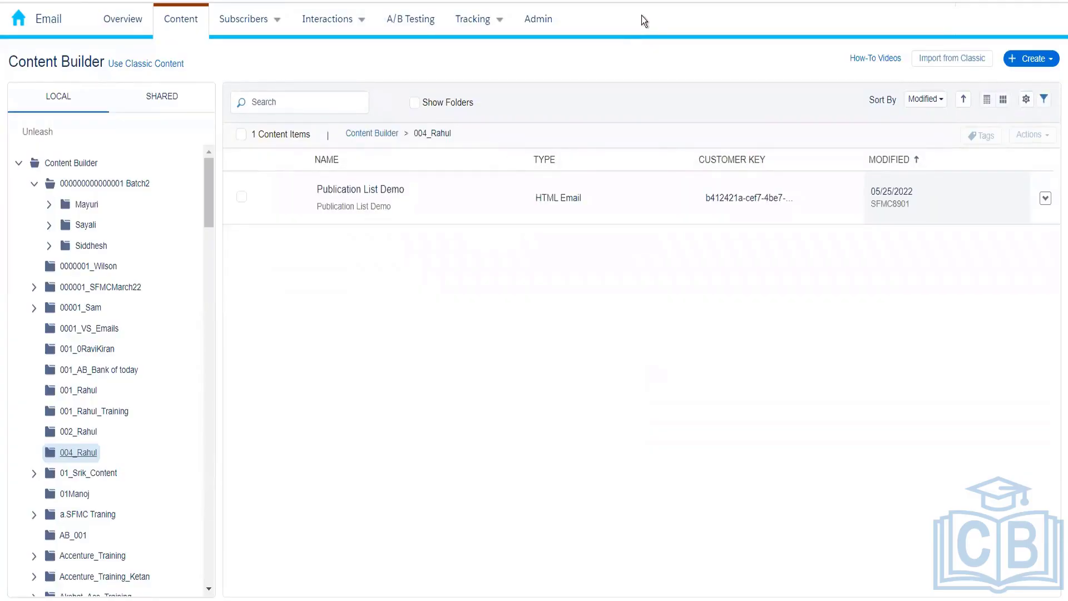
# - Check the Types of Sends slide in PowerPoint, return to Email Studio and open Preview and Test for Publication List Demo
pyautogui.hotkey('alt', 'Tab')
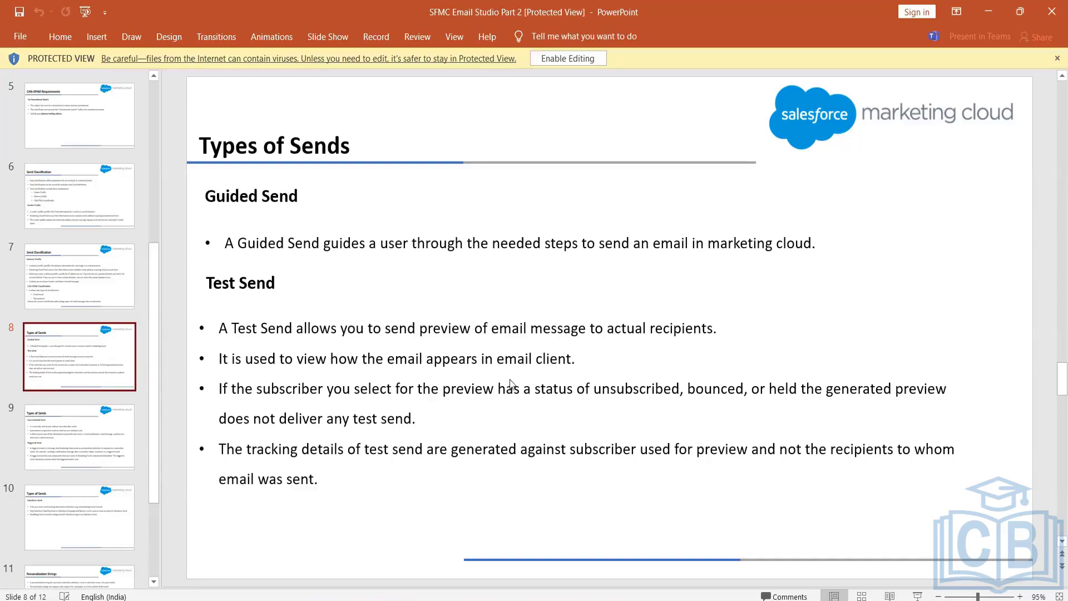
pyautogui.moveTo(668, 599)
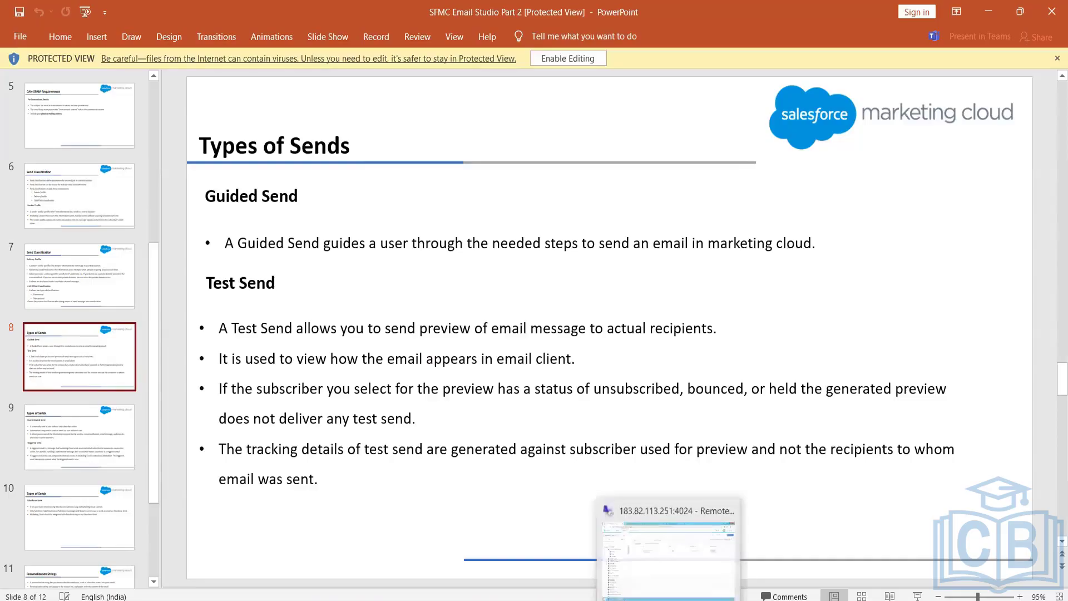
pyautogui.click(682, 554)
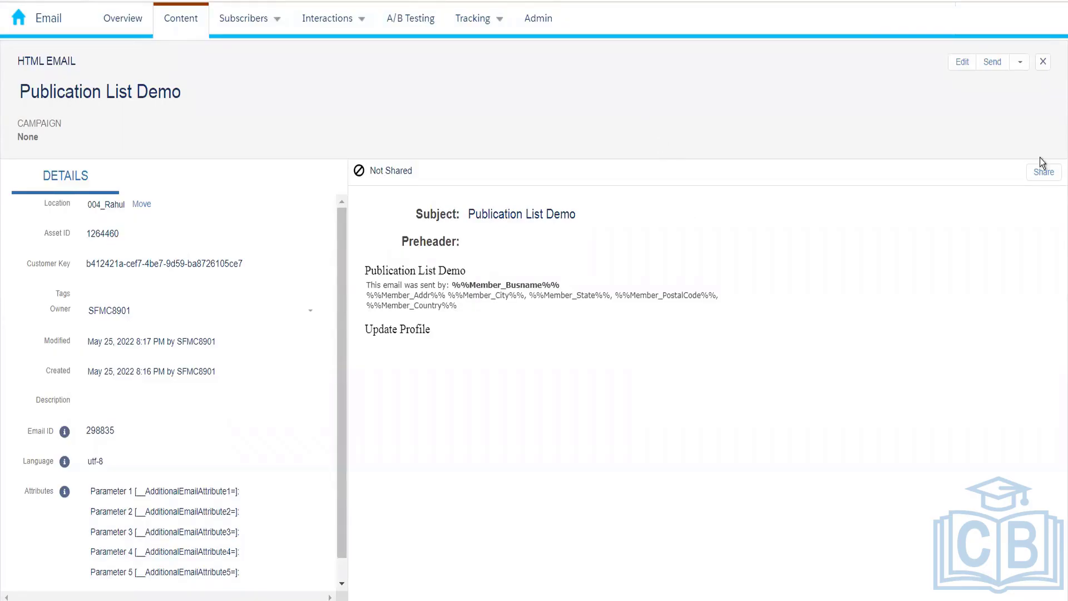
pyautogui.click(1018, 63)
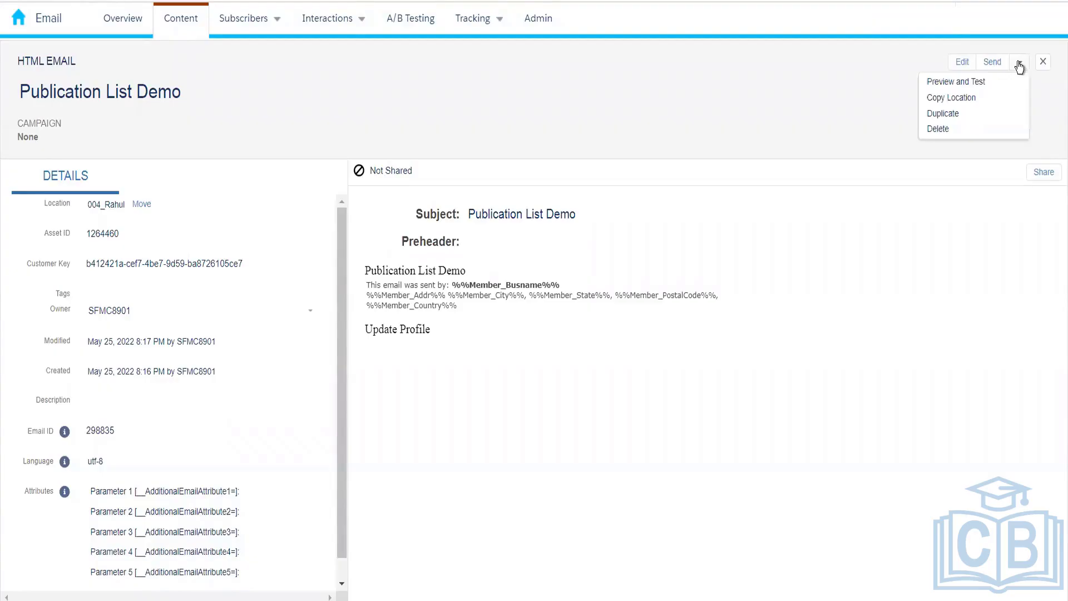
pyautogui.click(984, 82)
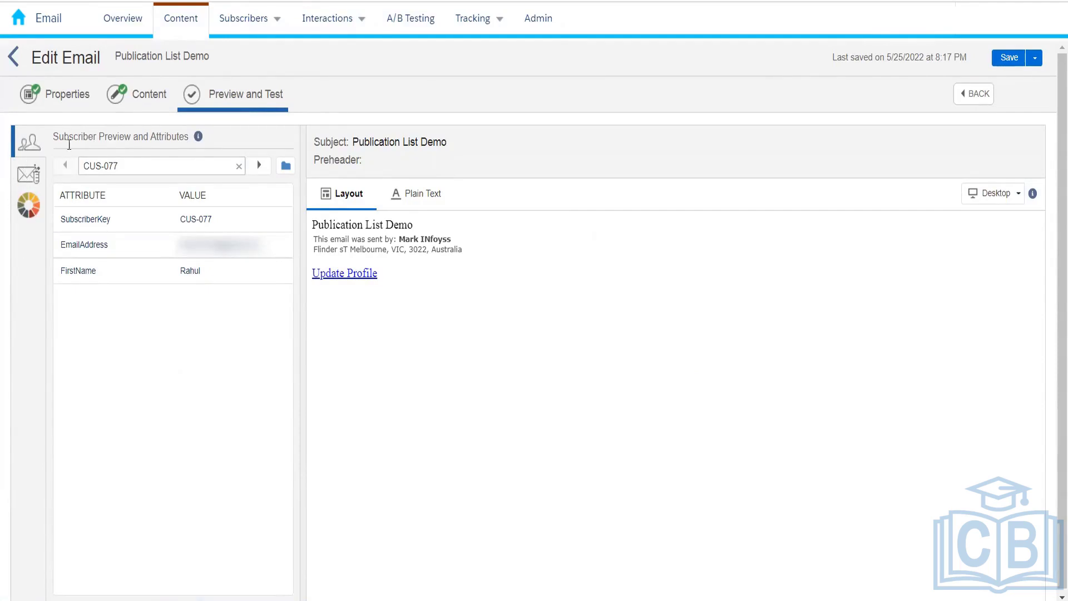
# - Examine the Subscriber Preview and Attributes help and the recipient picker without choosing a different subscriber
pyautogui.click(198, 137)
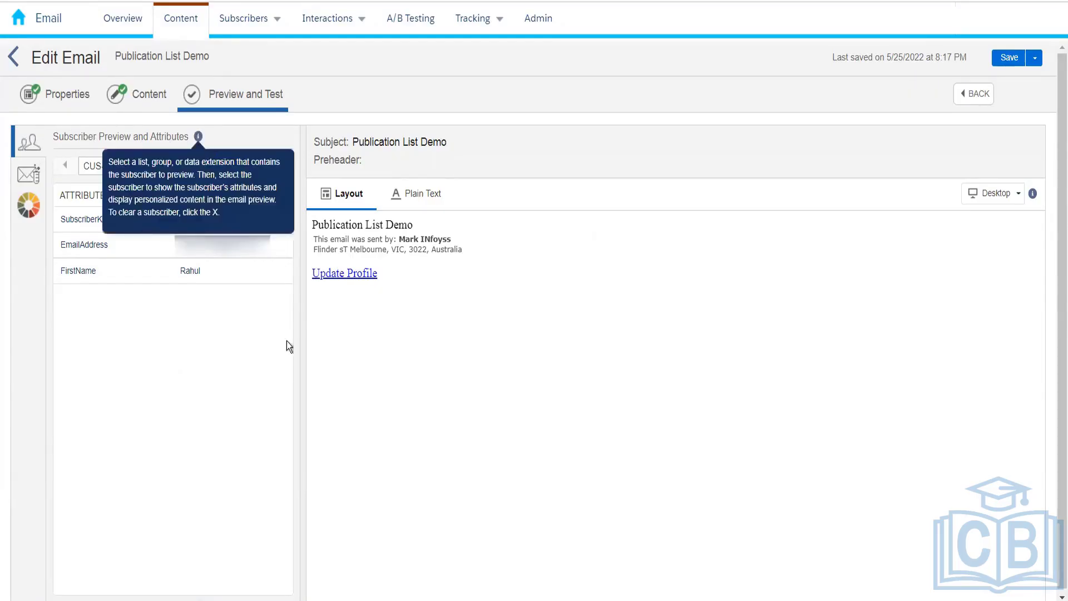
pyautogui.click(496, 383)
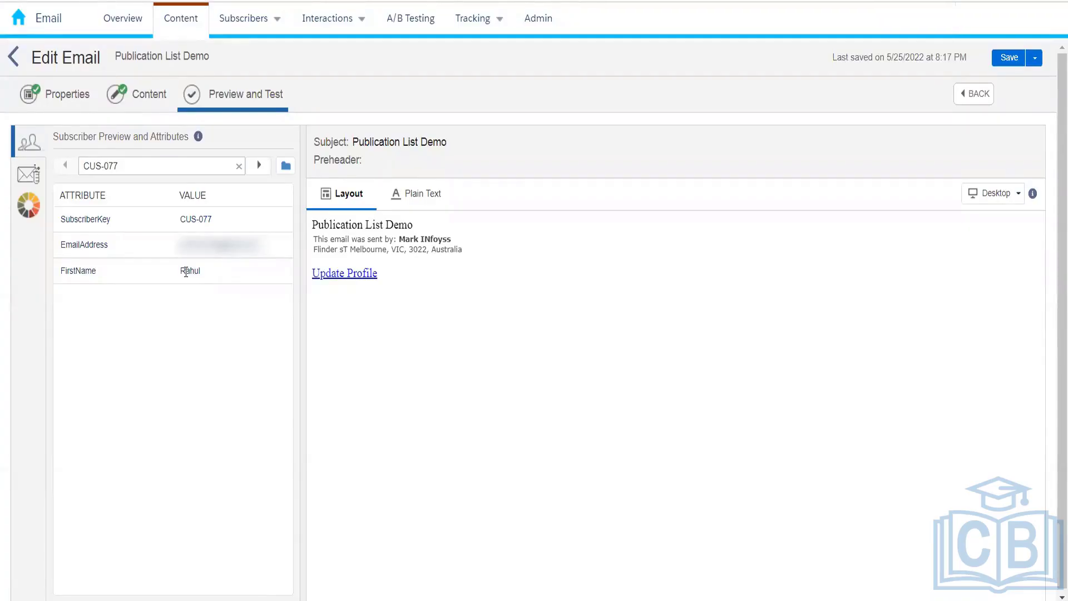
pyautogui.click(286, 167)
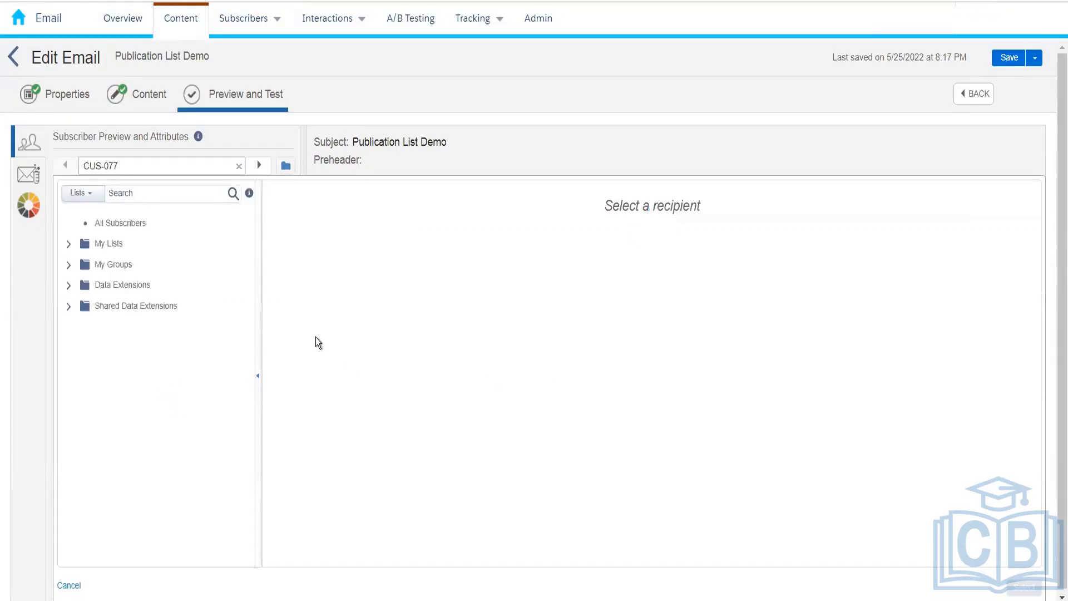
pyautogui.click(66, 584)
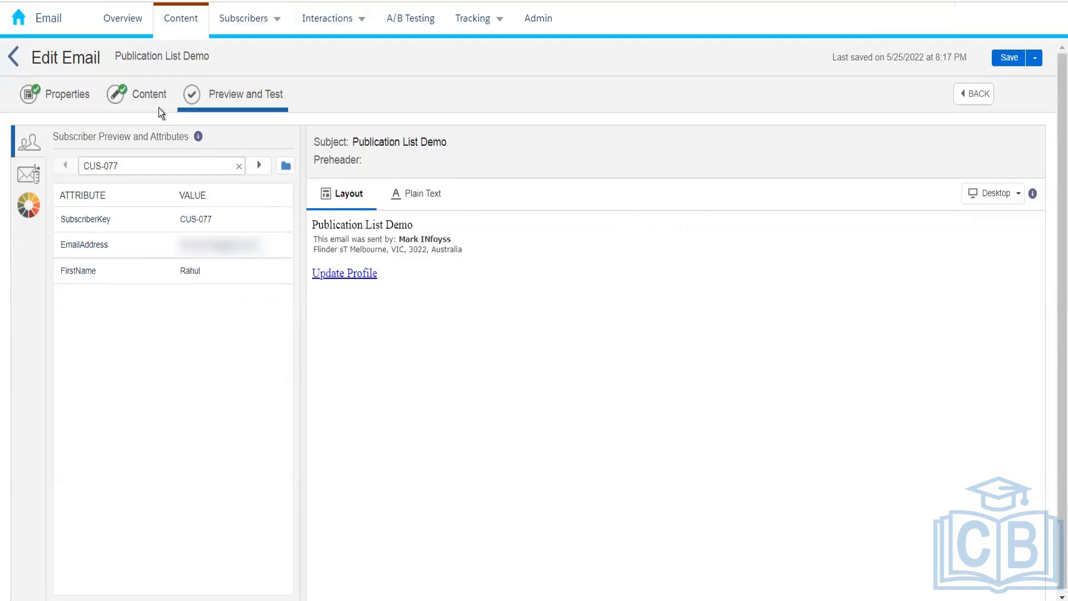
# - Open the Publication List Demo email's content for code editing and dismiss the open-tracking notice
pyautogui.click(149, 97)
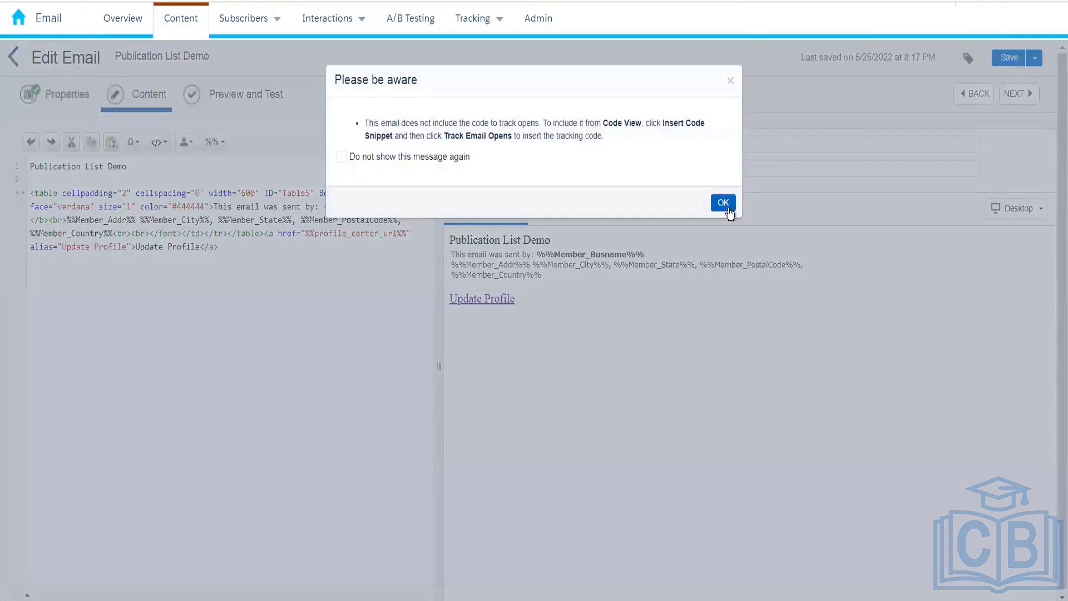
pyautogui.click(724, 204)
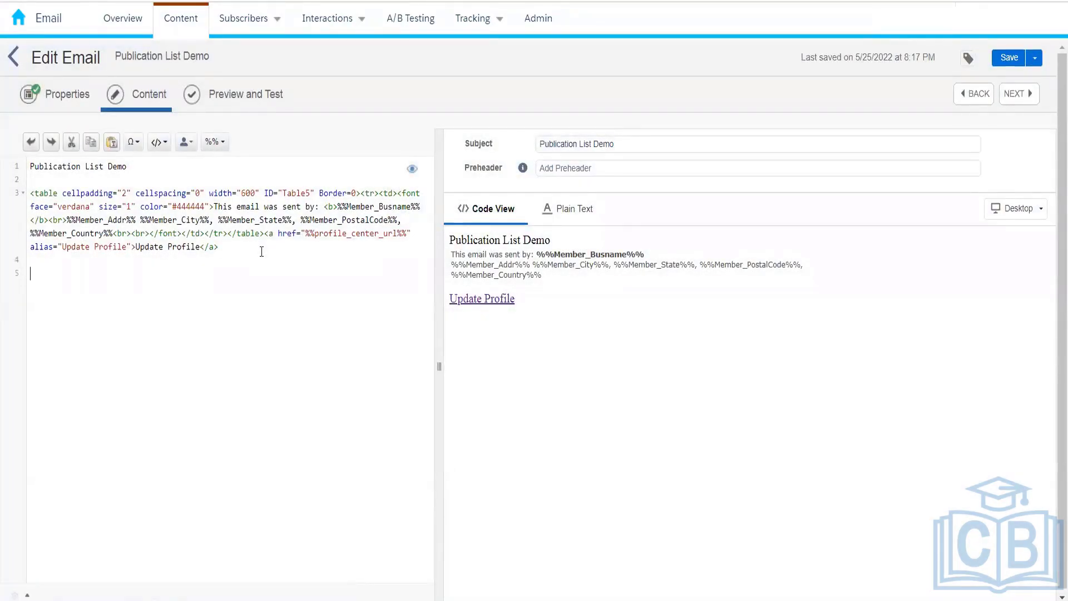
# - Insert the Name and Email Address profile attributes below the Update Profile link, then remove the Name attribute, keeping only %%emailaddr%%
pyautogui.click(186, 143)
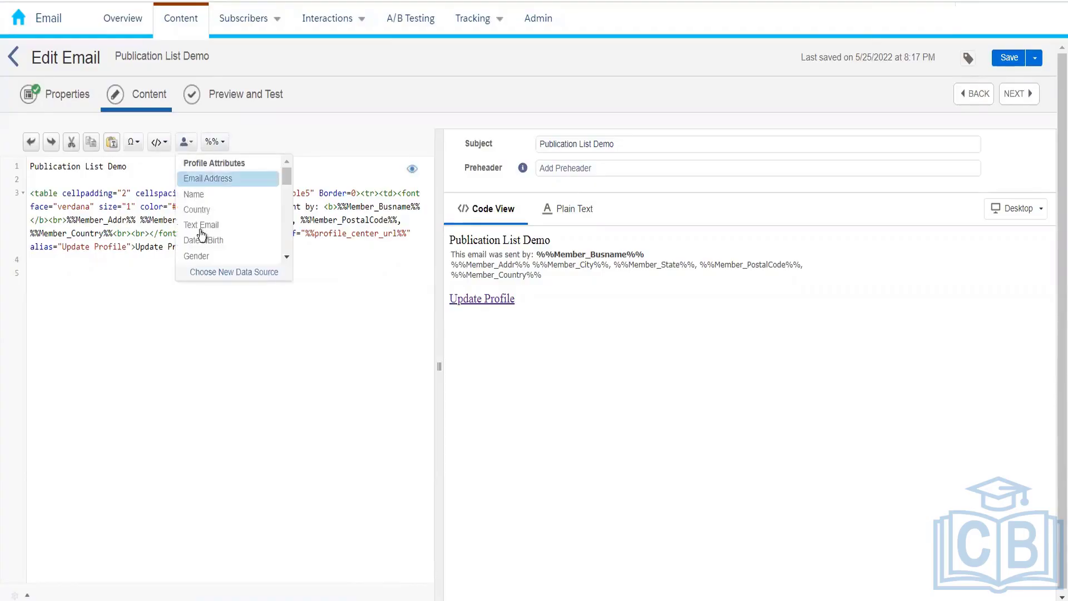
pyautogui.click(217, 199)
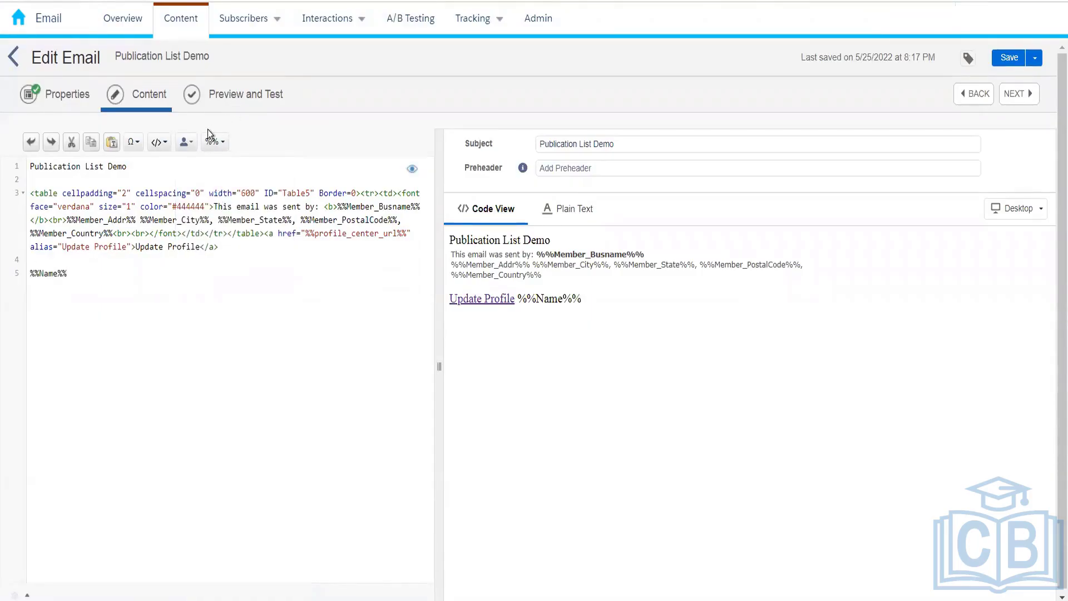
pyautogui.click(185, 142)
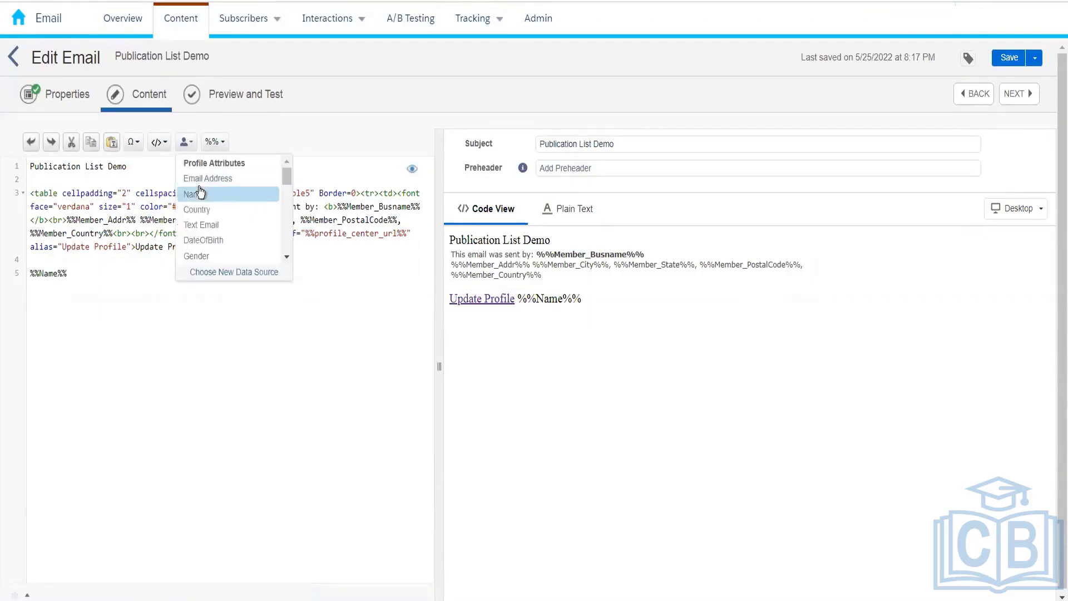
pyautogui.click(211, 185)
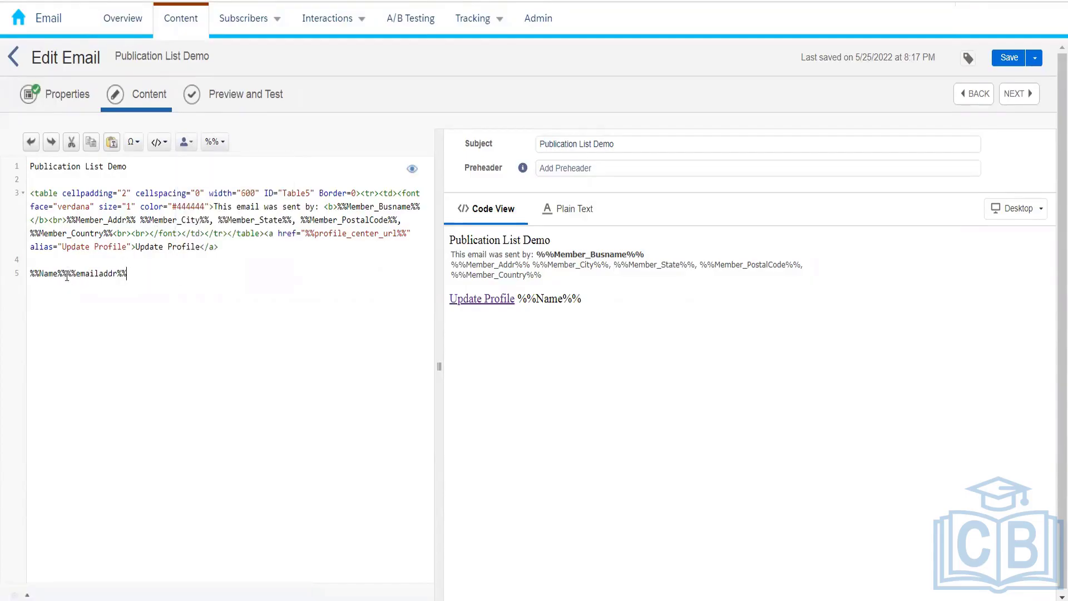
pyautogui.moveTo(67, 273); pyautogui.dragTo(10, 274)
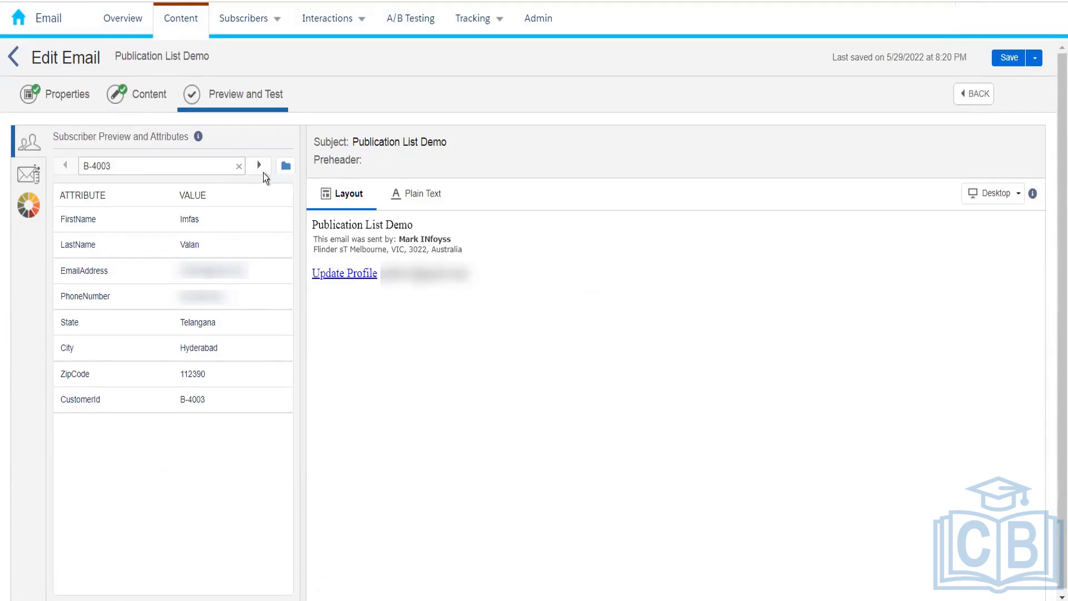
# - Check the Amazon_Customers records in the recipient picker without changing the selection, then advance the subscriber preview to the third record
pyautogui.click(286, 167)
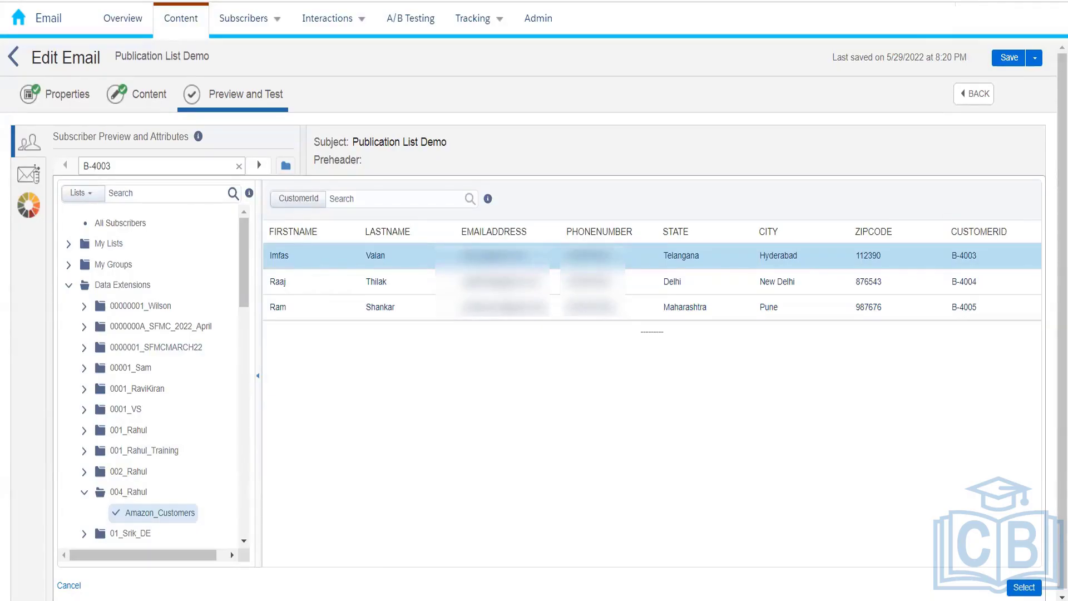
pyautogui.click(70, 587)
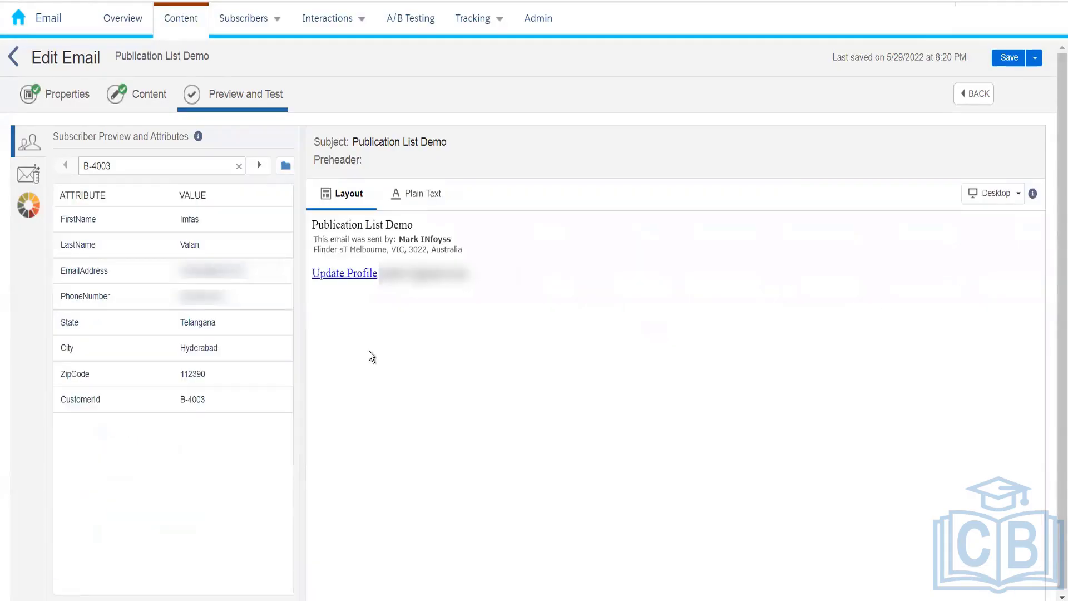
pyautogui.click(259, 165)
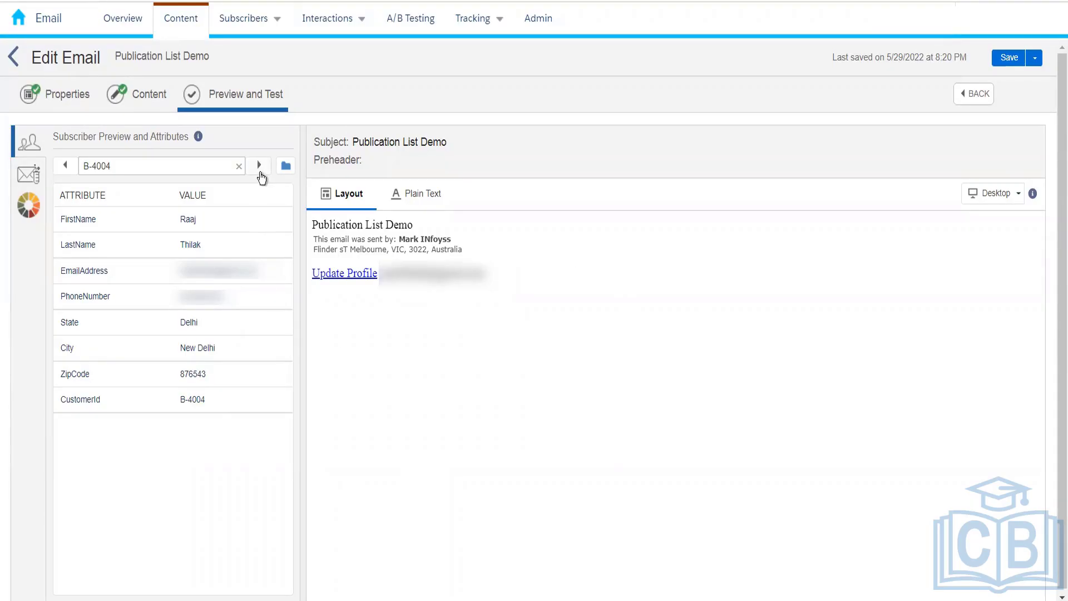
pyautogui.click(260, 174)
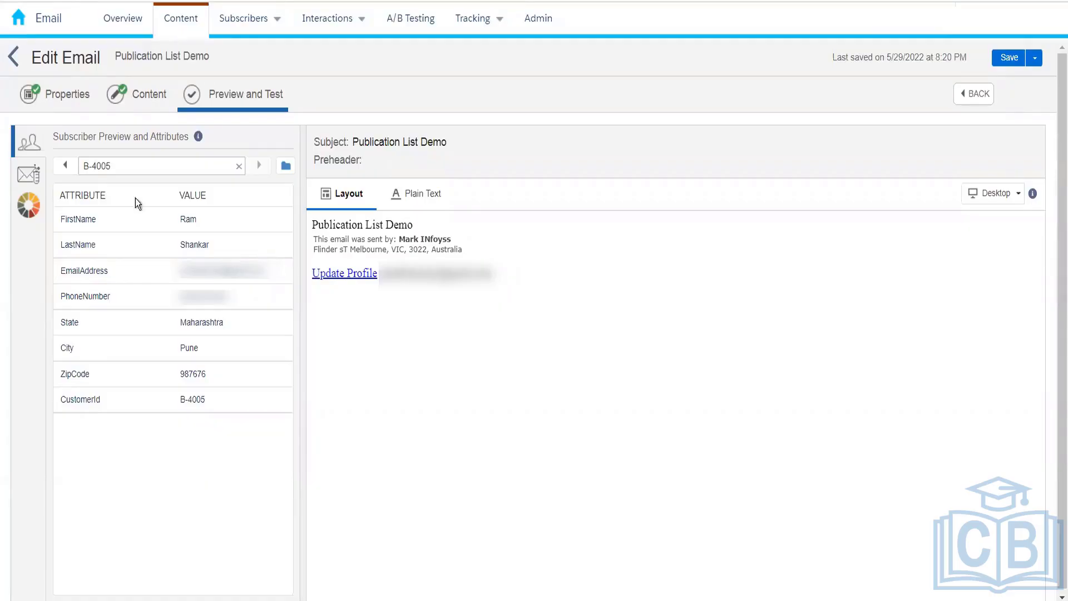
# - Review the test send settings, clear the existing individual recipient and paste in the recipient's email address
pyautogui.click(37, 175)
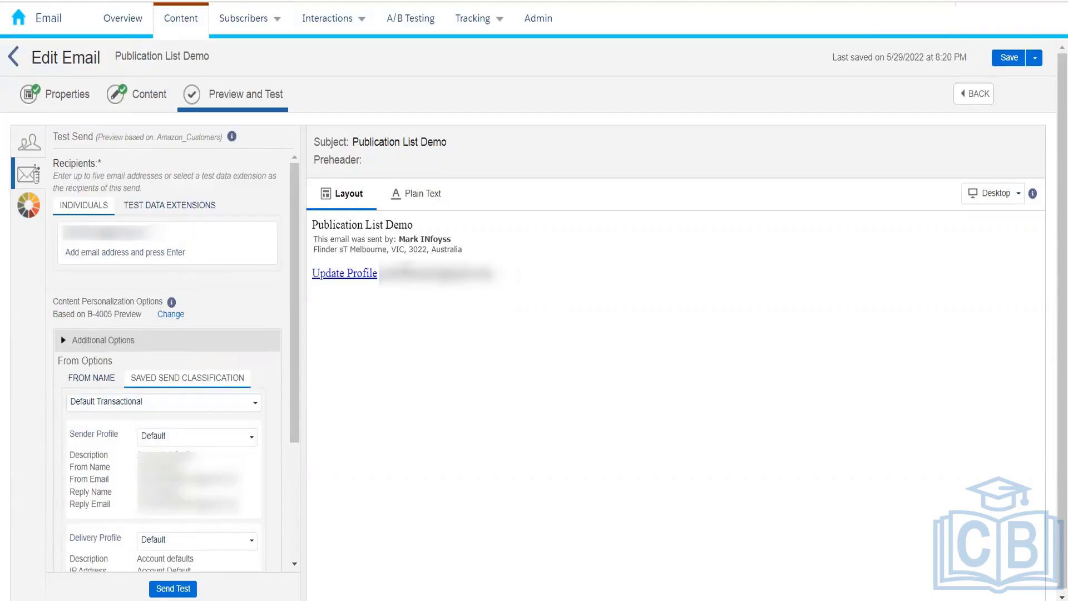
pyautogui.scroll(-3, 295, 299)
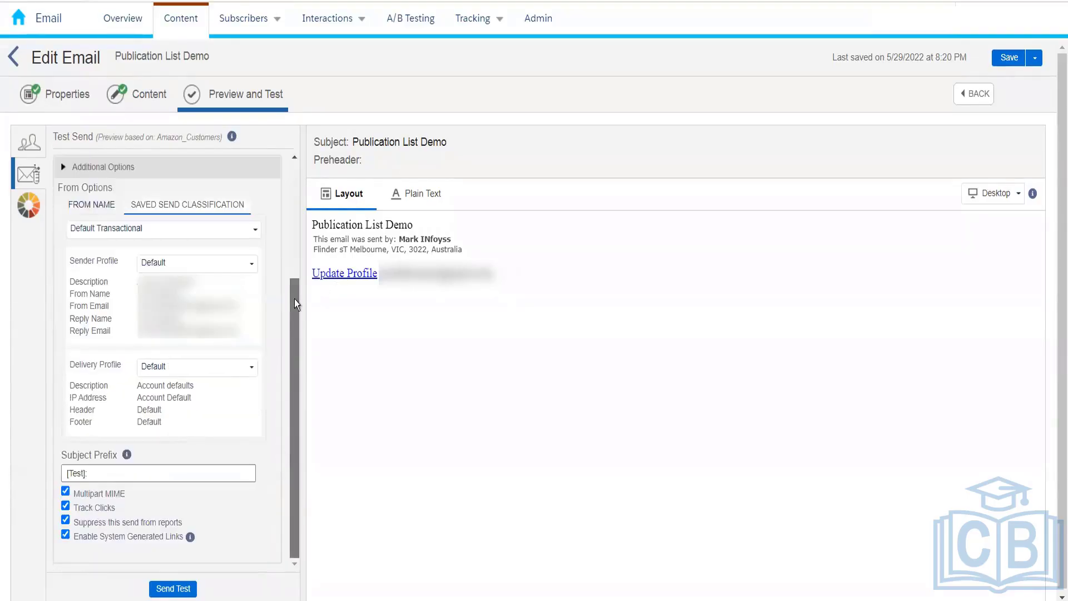
pyautogui.scroll(3, 295, 299)
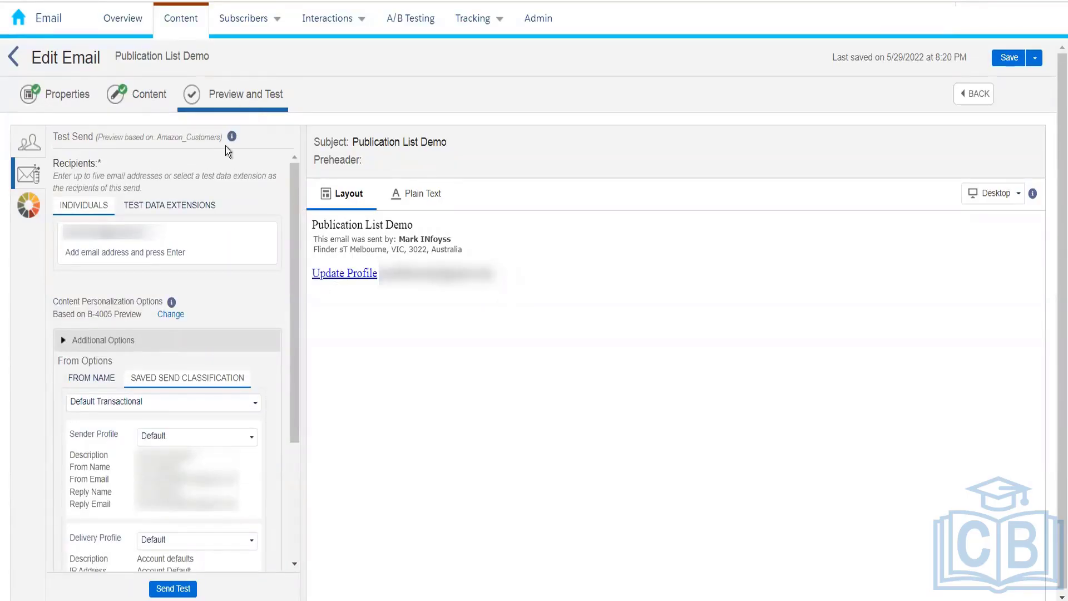
pyautogui.click(152, 241)
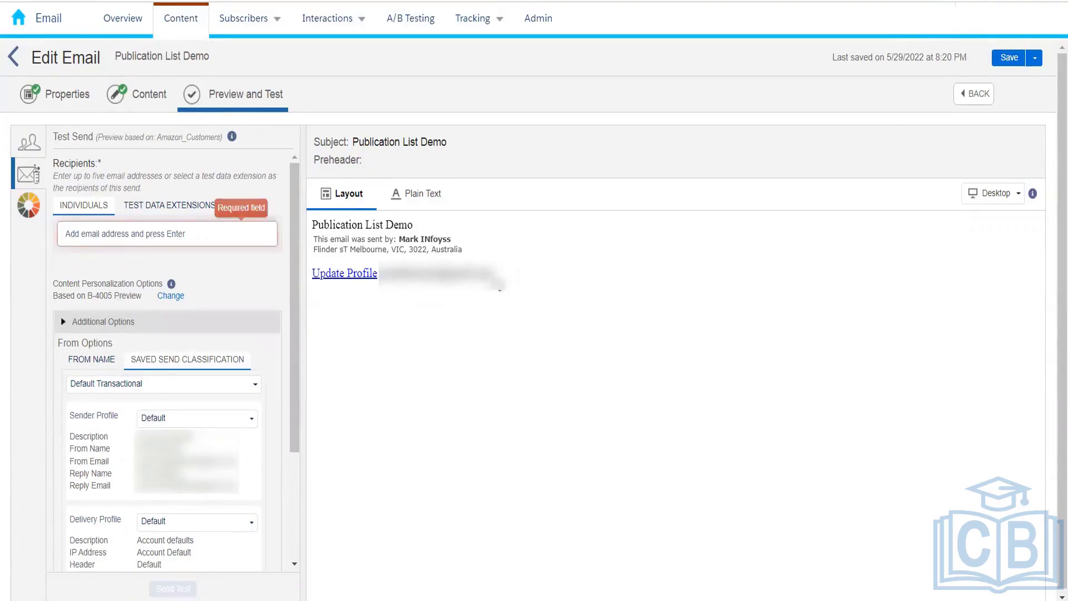
pyautogui.moveTo(498, 274); pyautogui.dragTo(380, 275)
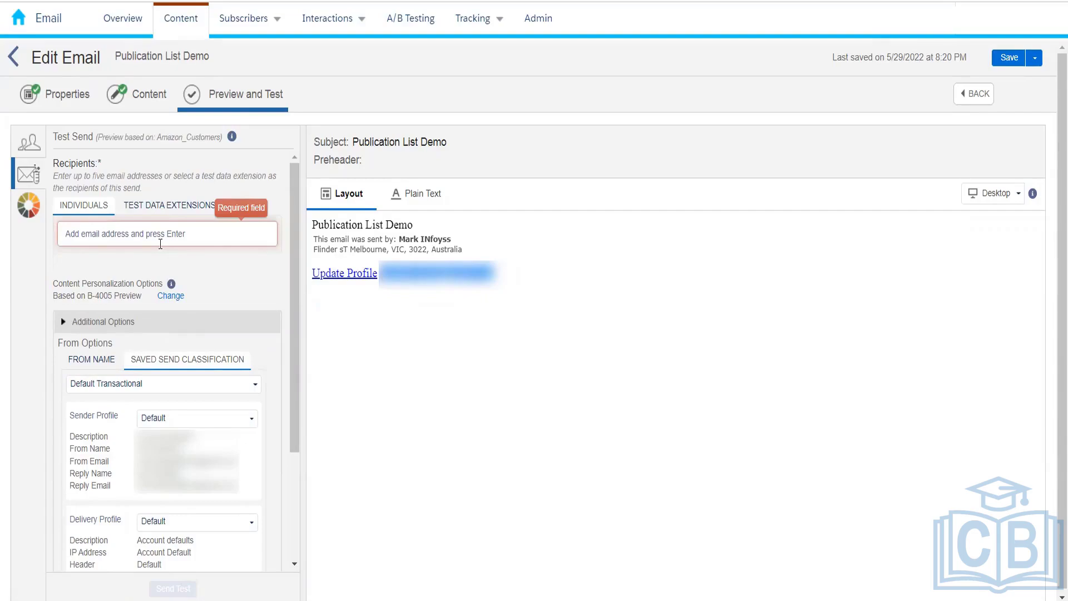
pyautogui.click(160, 243)
pyautogui.hotkey('ctrl', 'v')
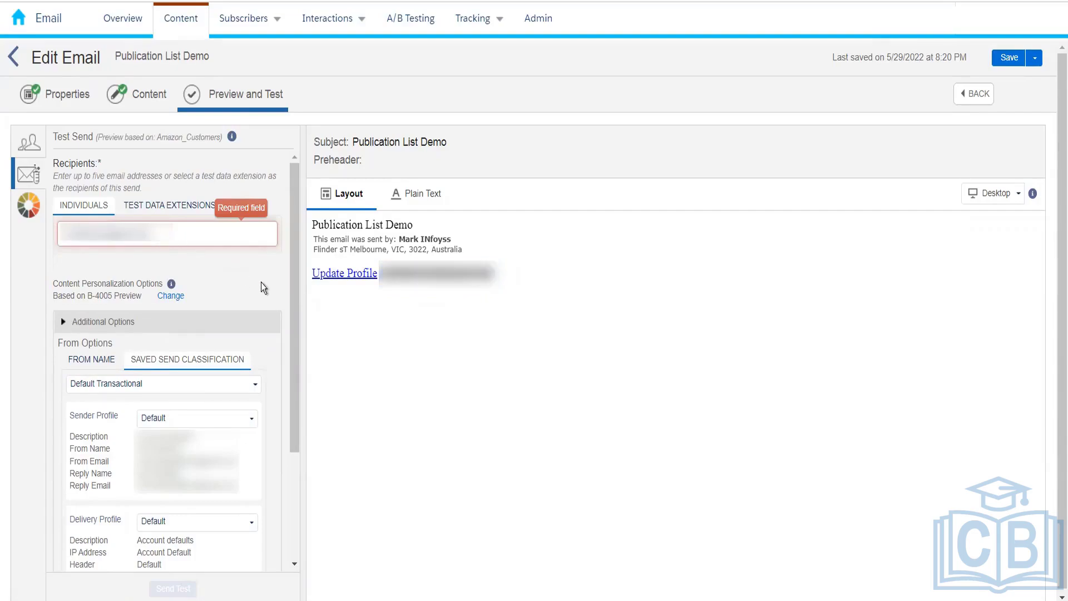
pyautogui.press('Return')
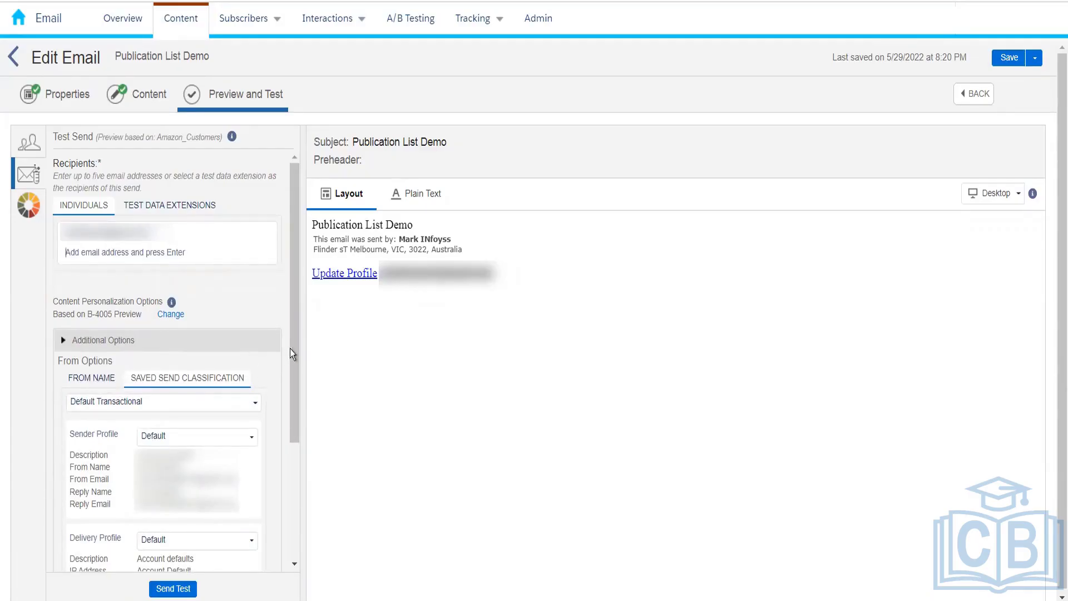
# - Set the saved send classification to Marketing Cloud and send the test using the current subscriber preview for personalization
pyautogui.scroll(-3, 292, 349)
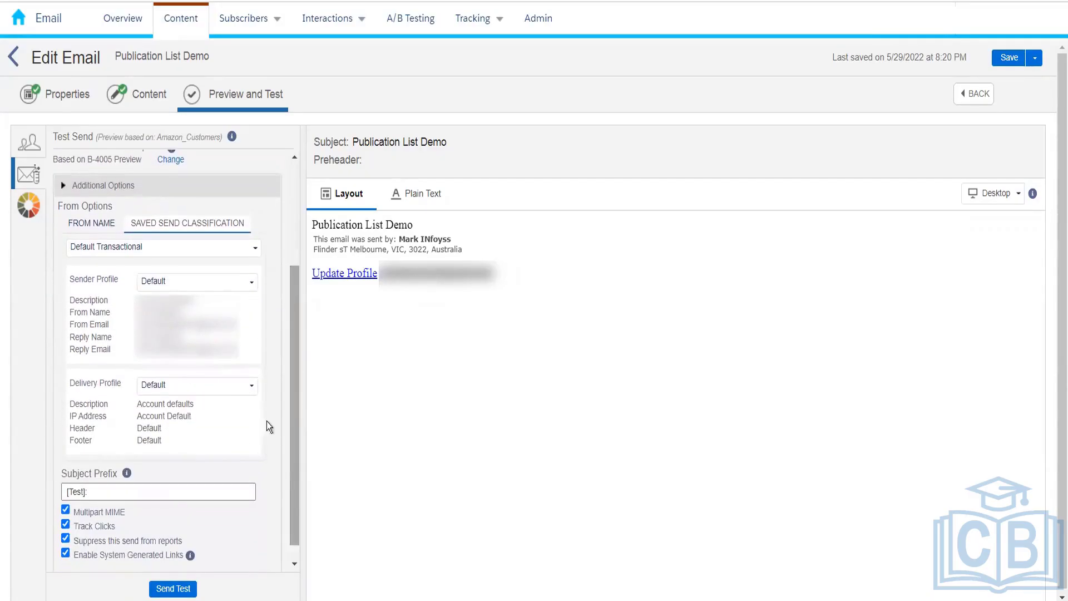
pyautogui.click(197, 247)
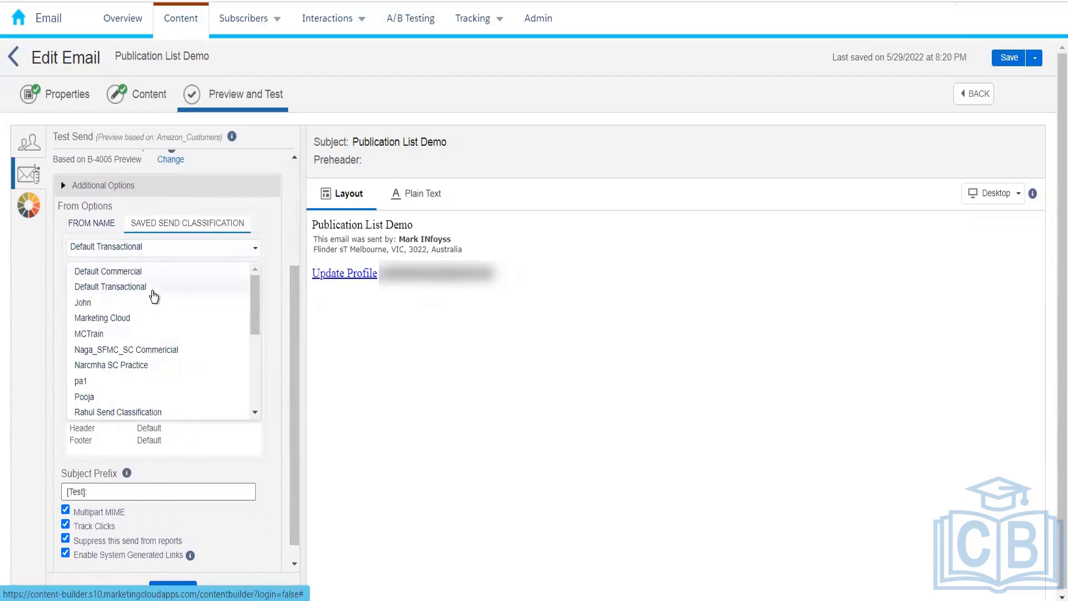
pyautogui.click(149, 319)
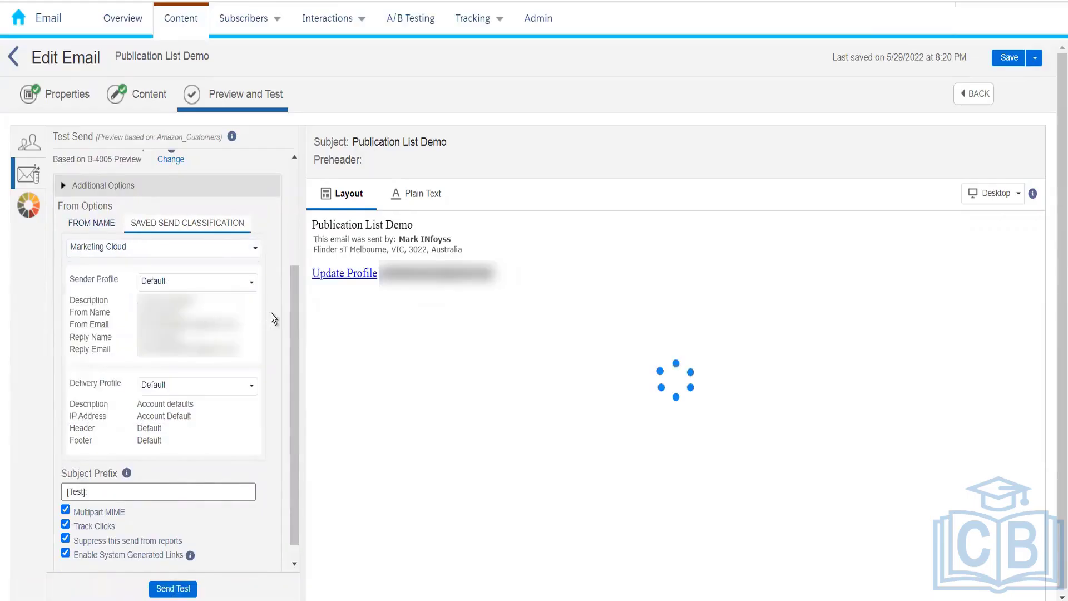
pyautogui.moveTo(289, 316); pyautogui.dragTo(295, 189)
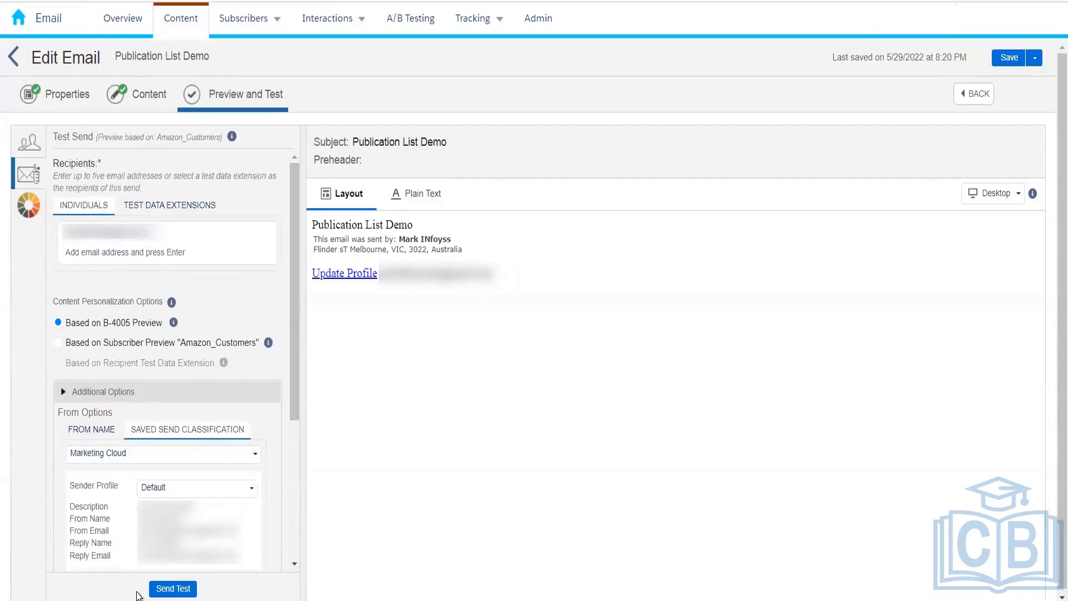
pyautogui.click(158, 587)
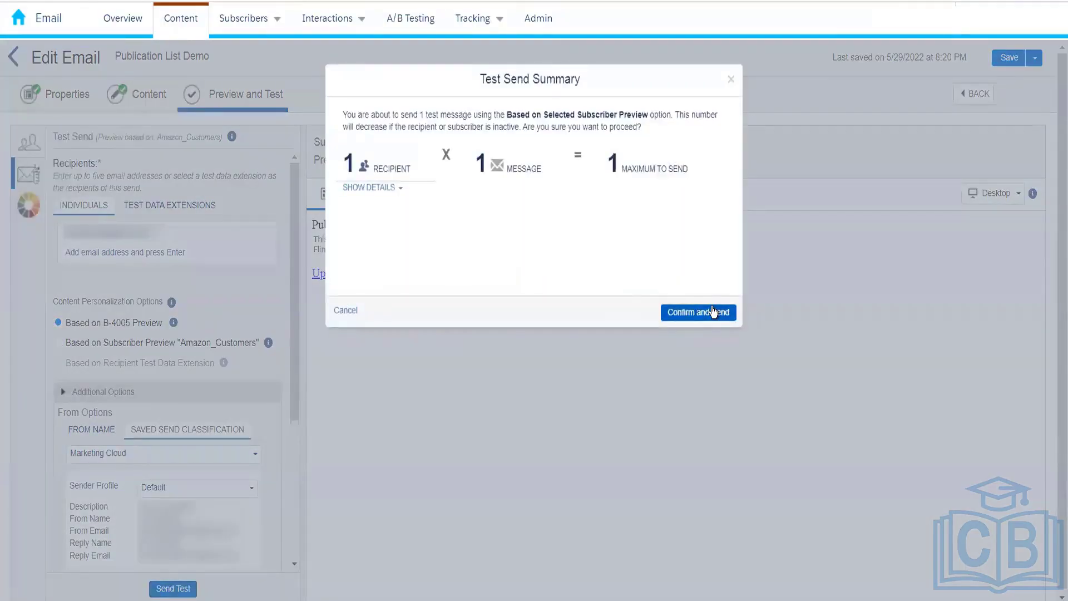
pyautogui.click(714, 311)
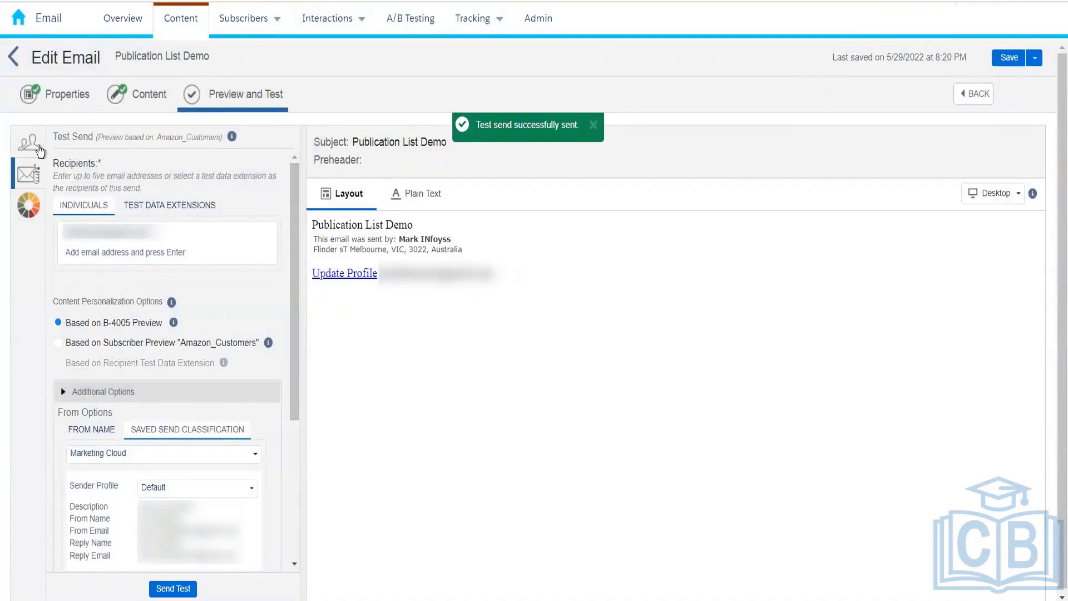
# - Revisit the subscriber preview, look for a test data extension recipient in the 004 folder, and leave the picker without selecting one
pyautogui.click(30, 146)
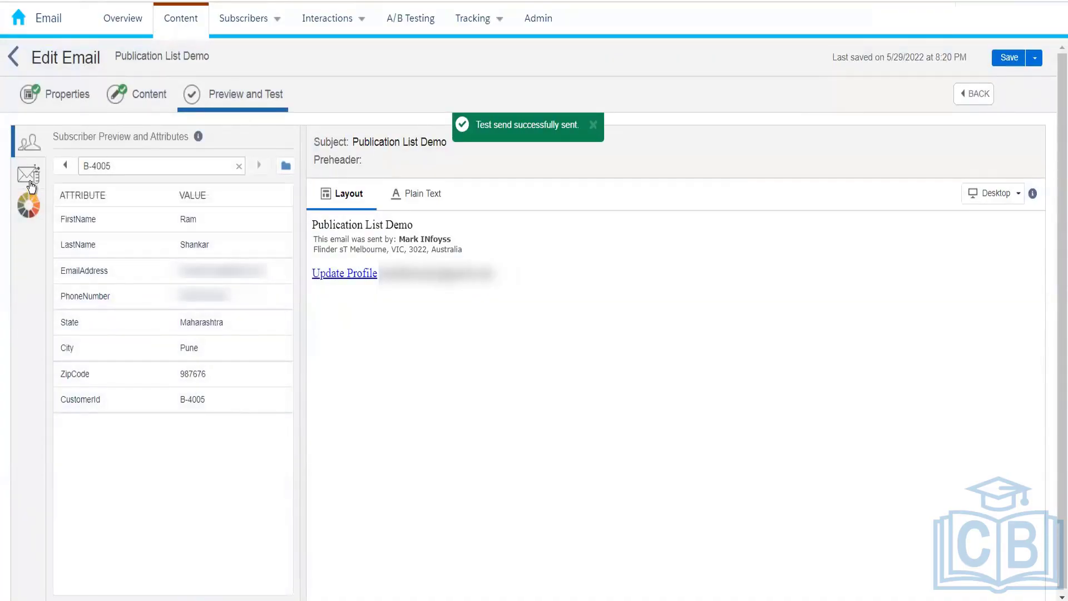
pyautogui.click(31, 186)
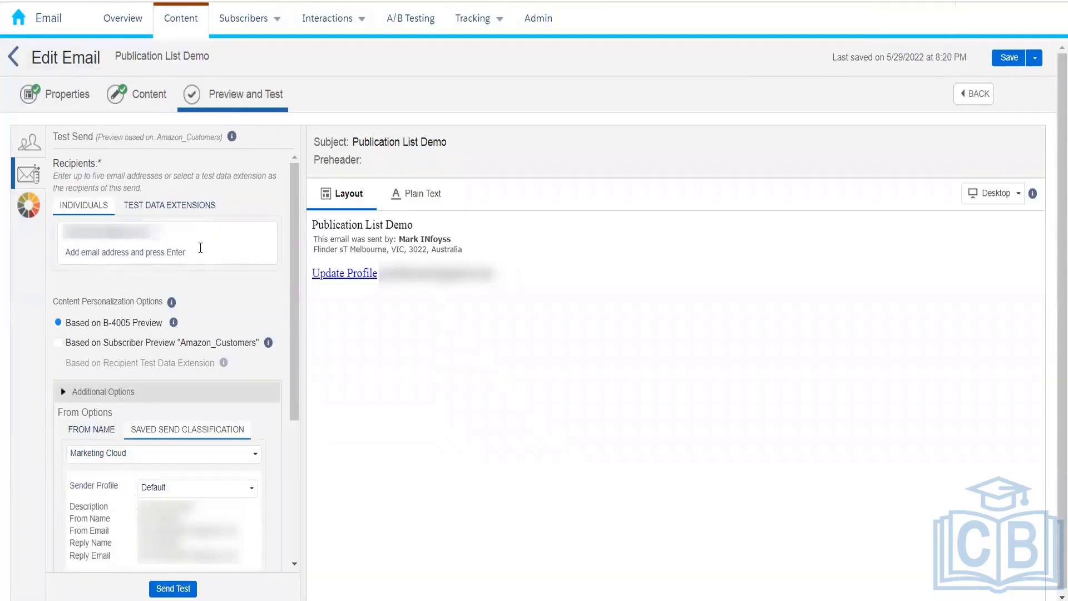
pyautogui.click(162, 204)
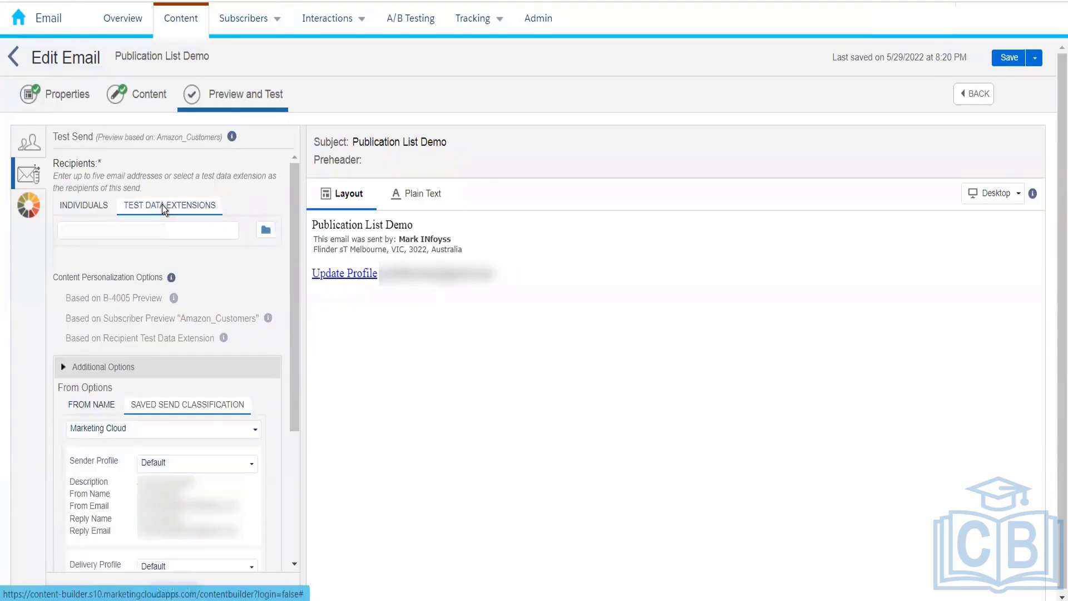
pyautogui.click(265, 229)
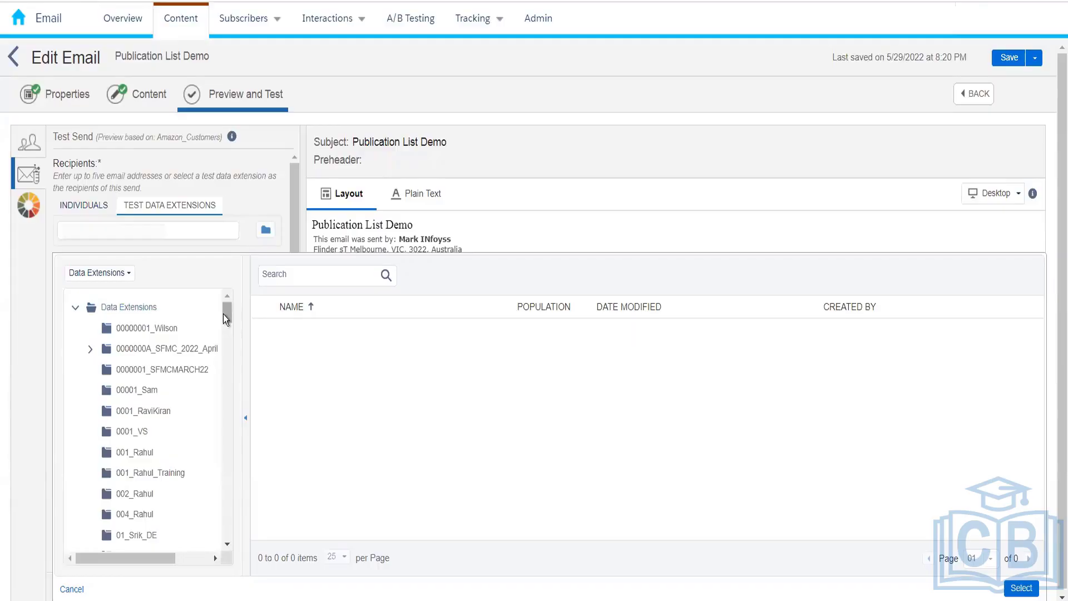
pyautogui.moveTo(223, 314); pyautogui.dragTo(226, 319)
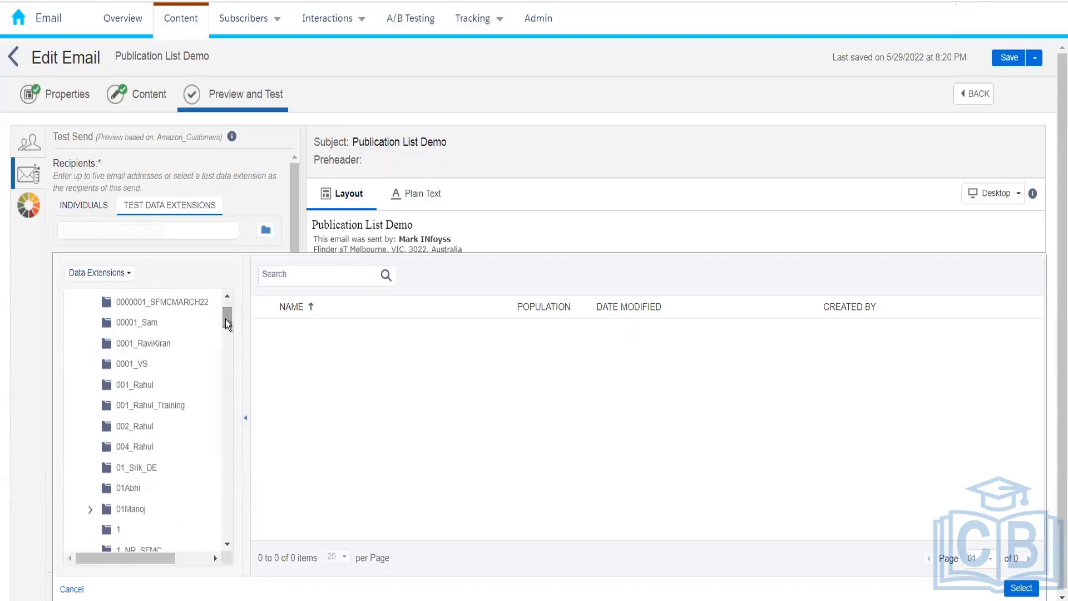
pyautogui.click(133, 446)
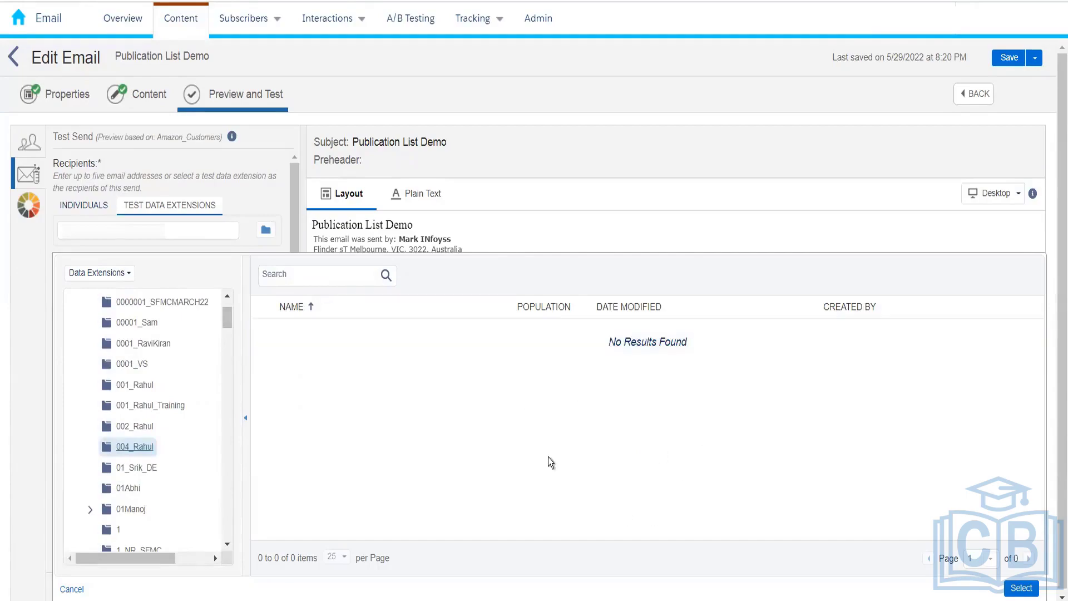
pyautogui.click(72, 589)
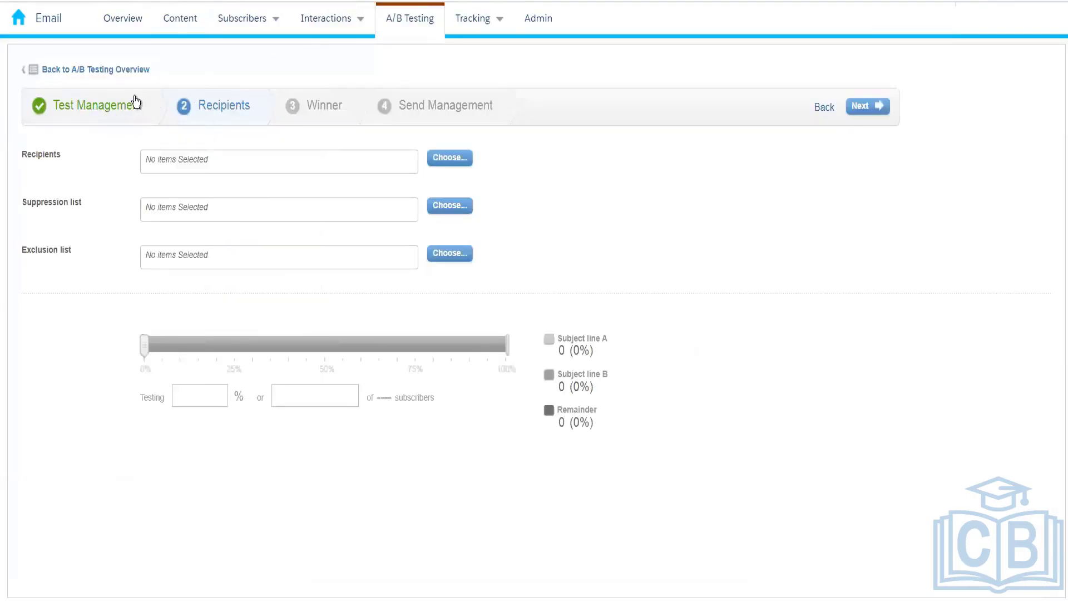
# - Open the Amazon_Customers data extension from the 004 folder of the subscribers' data extensions
pyautogui.click(260, 17)
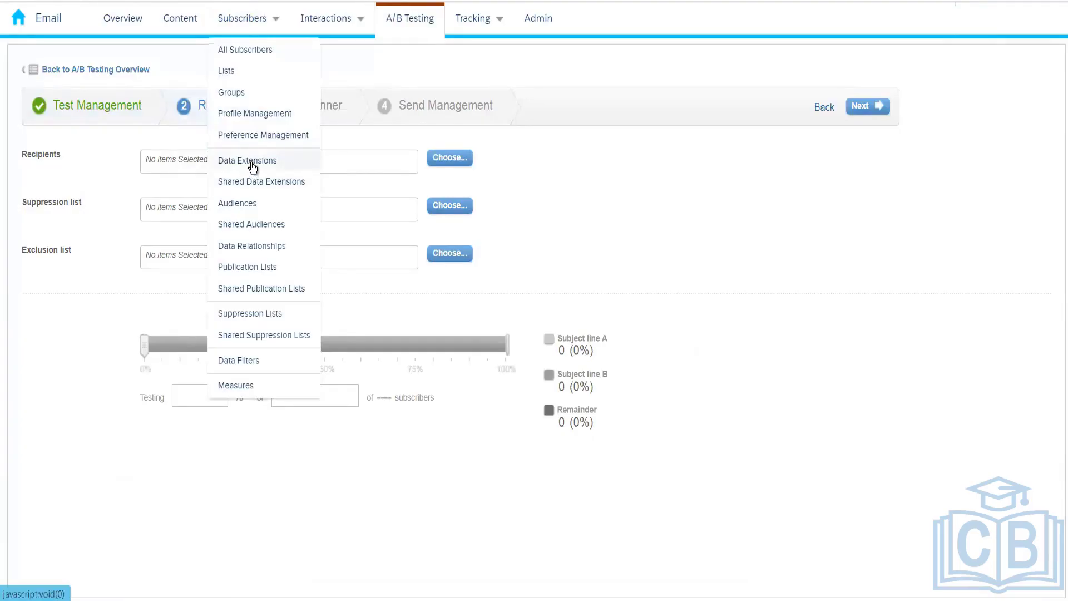
pyautogui.click(252, 161)
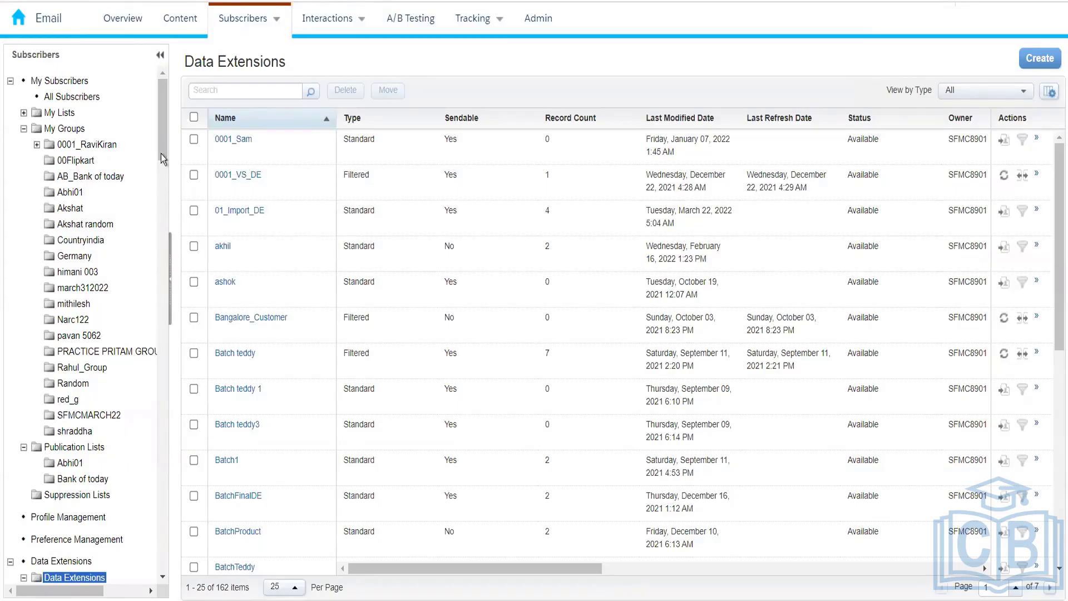
pyautogui.moveTo(161, 154); pyautogui.dragTo(164, 211)
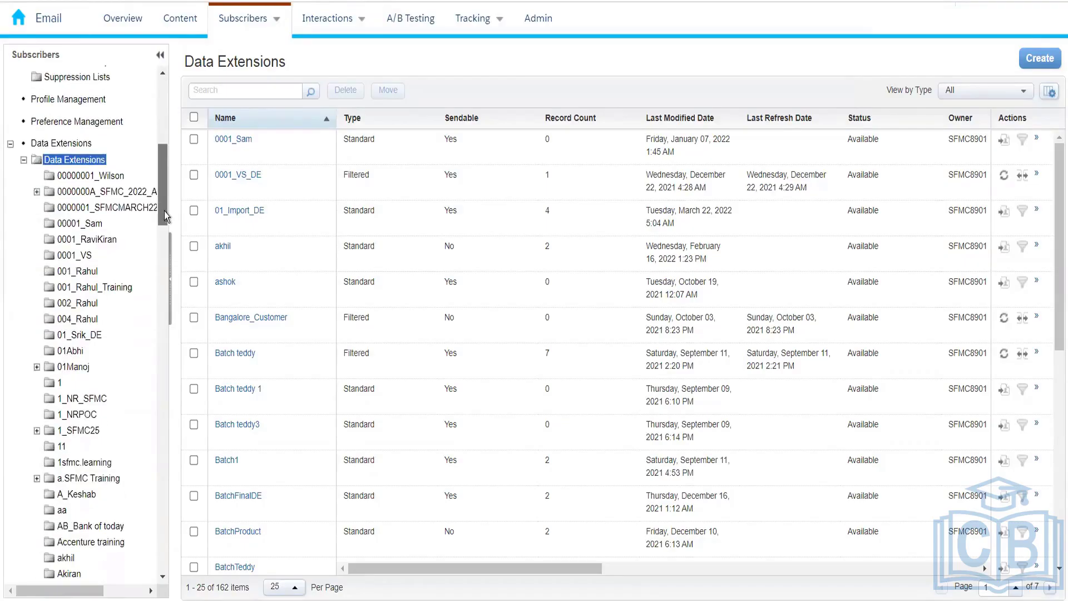
pyautogui.click(79, 318)
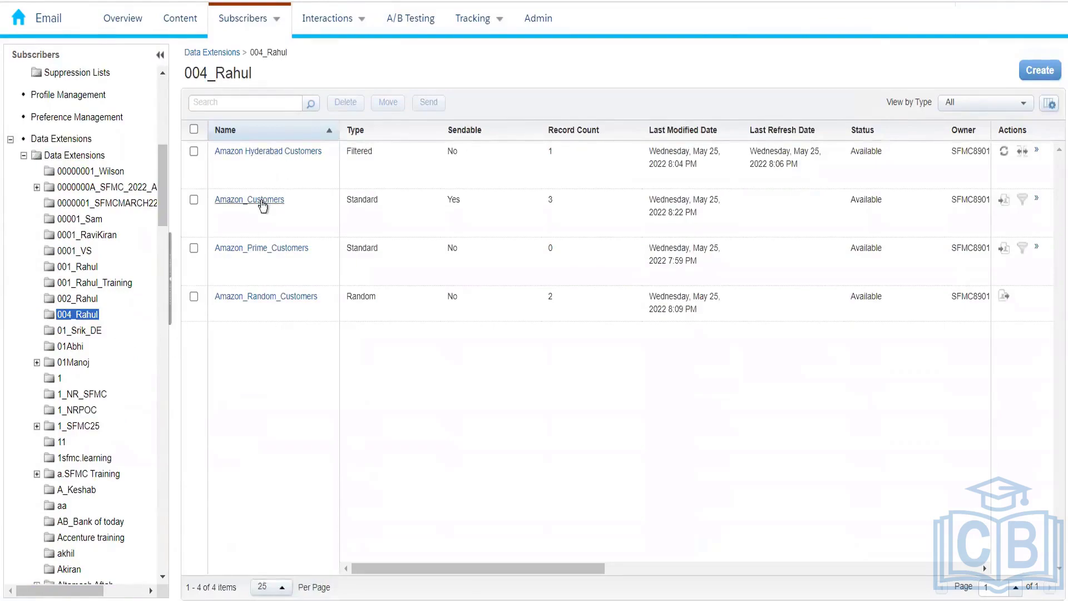
pyautogui.click(263, 203)
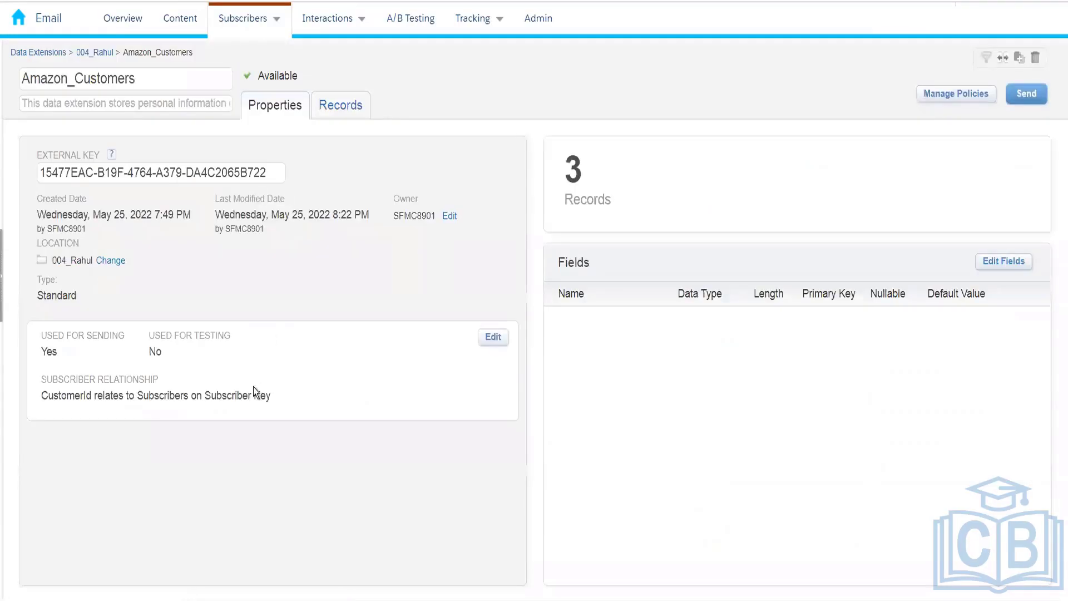
# - Mark the Amazon_Customers data extension as used for testing and save the behavior change
pyautogui.click(493, 337)
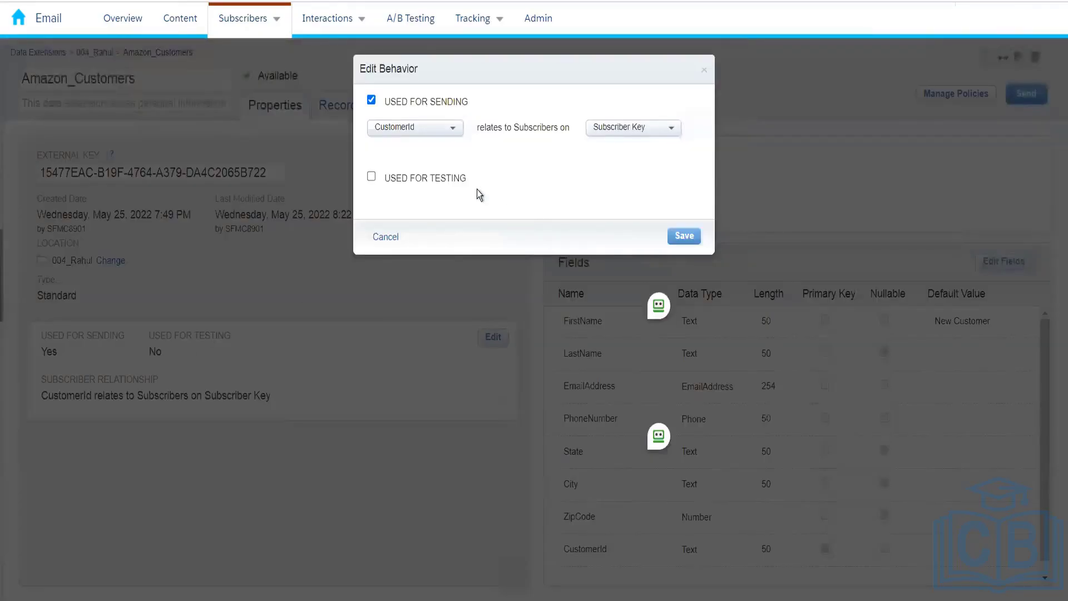
pyautogui.click(371, 176)
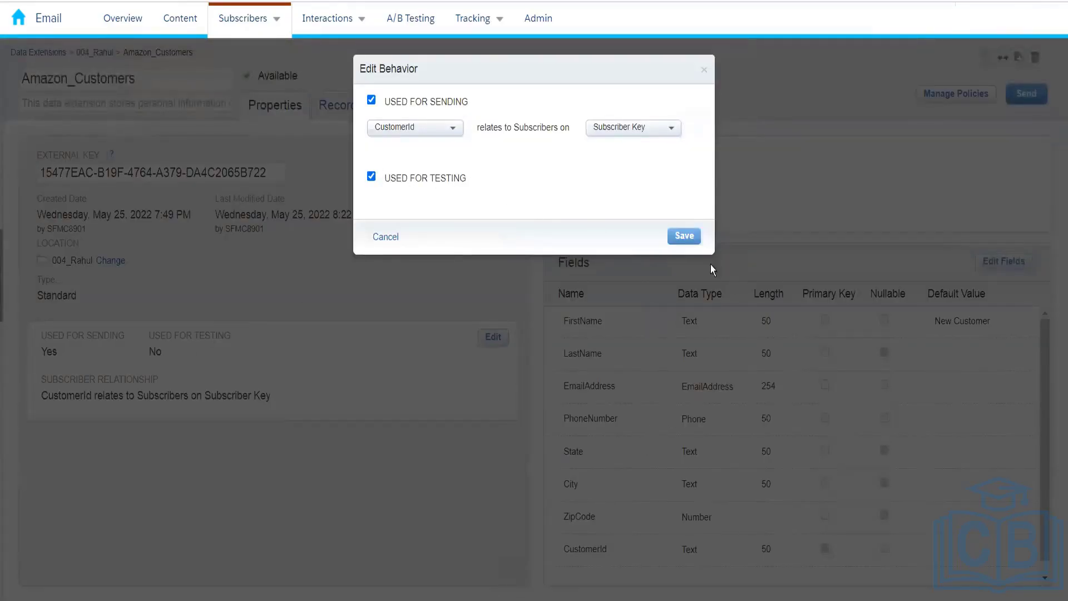
pyautogui.click(695, 244)
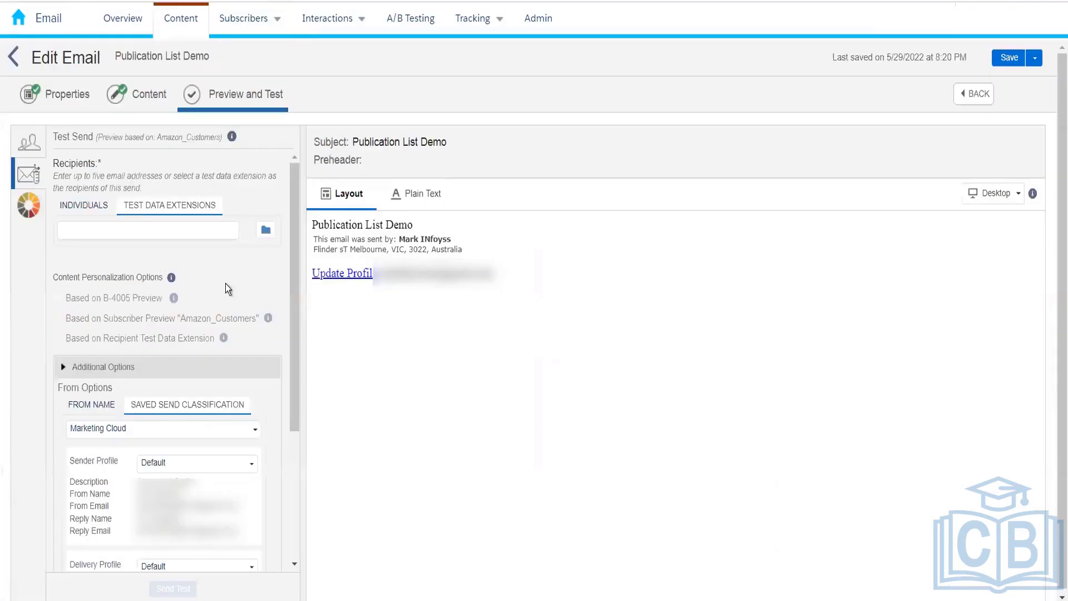
# - Choose the Amazon_Customers test data extension from the 004 folder as the recipient of the email's test send
pyautogui.click(267, 233)
pyautogui.click(145, 407)
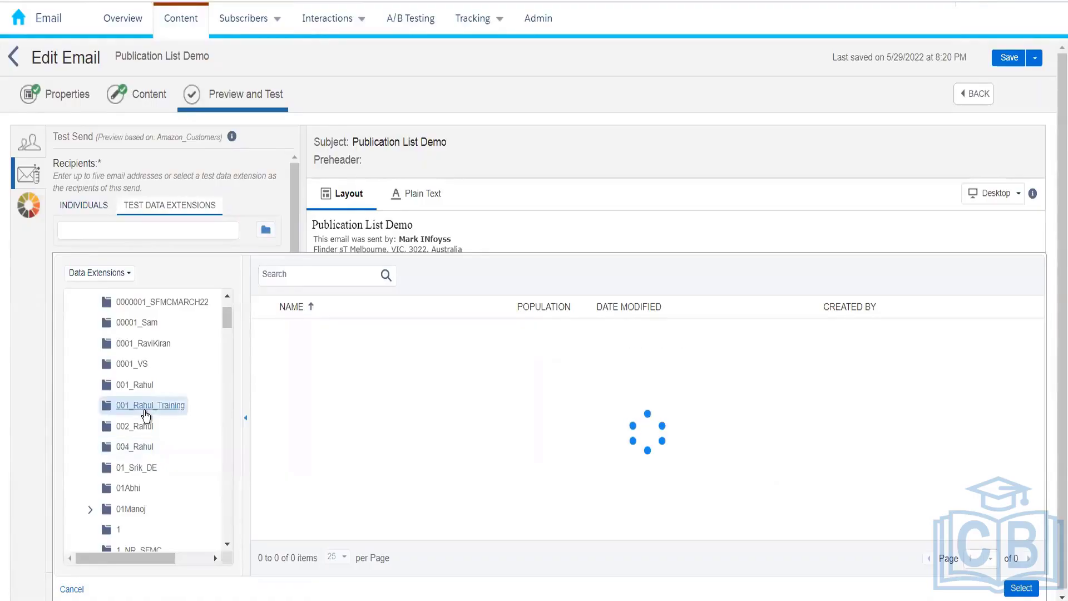
pyautogui.click(142, 448)
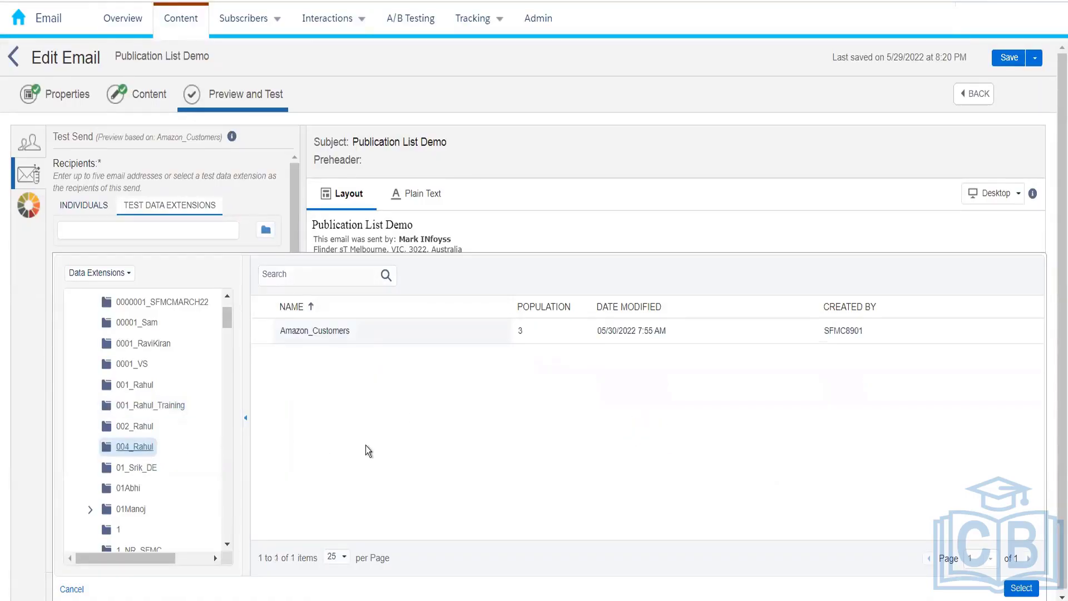
pyautogui.click(350, 334)
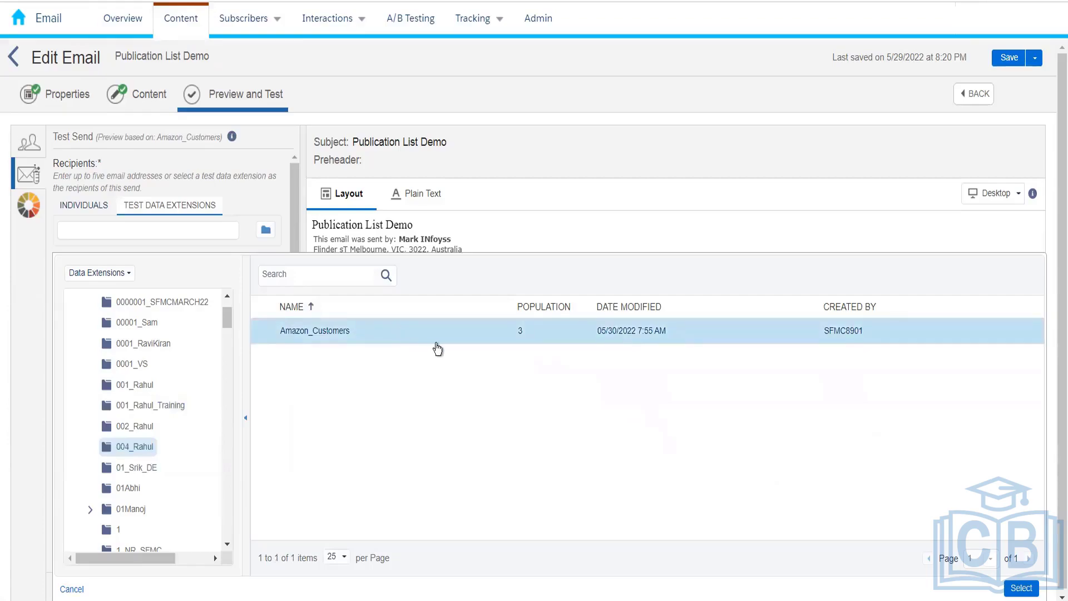
pyautogui.click(1021, 588)
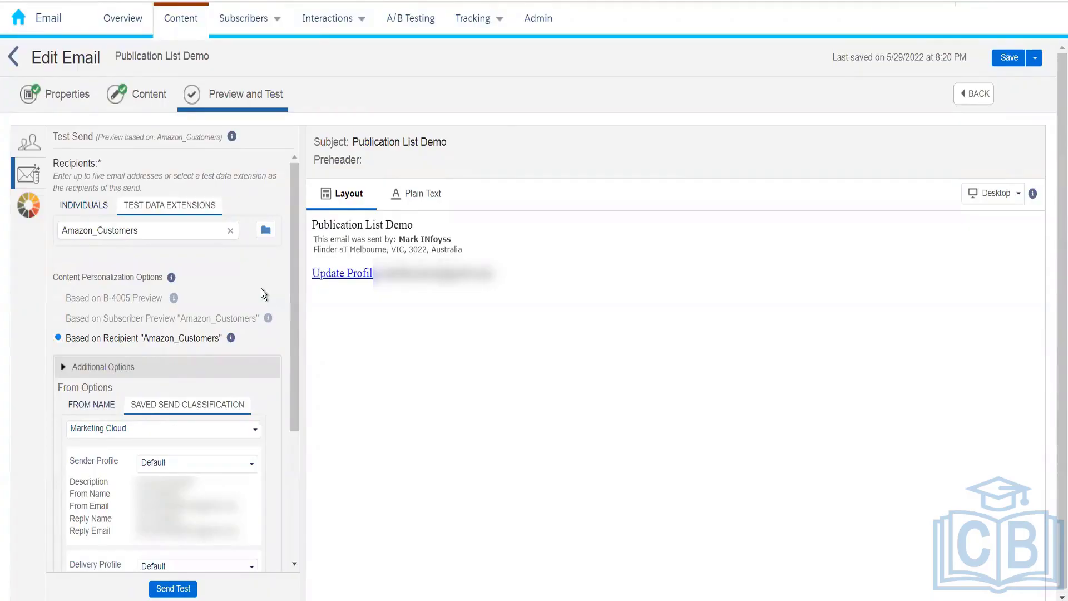
# - Remove the individual recipient's email address from the test send and return to the test data extension recipients
pyautogui.click(76, 210)
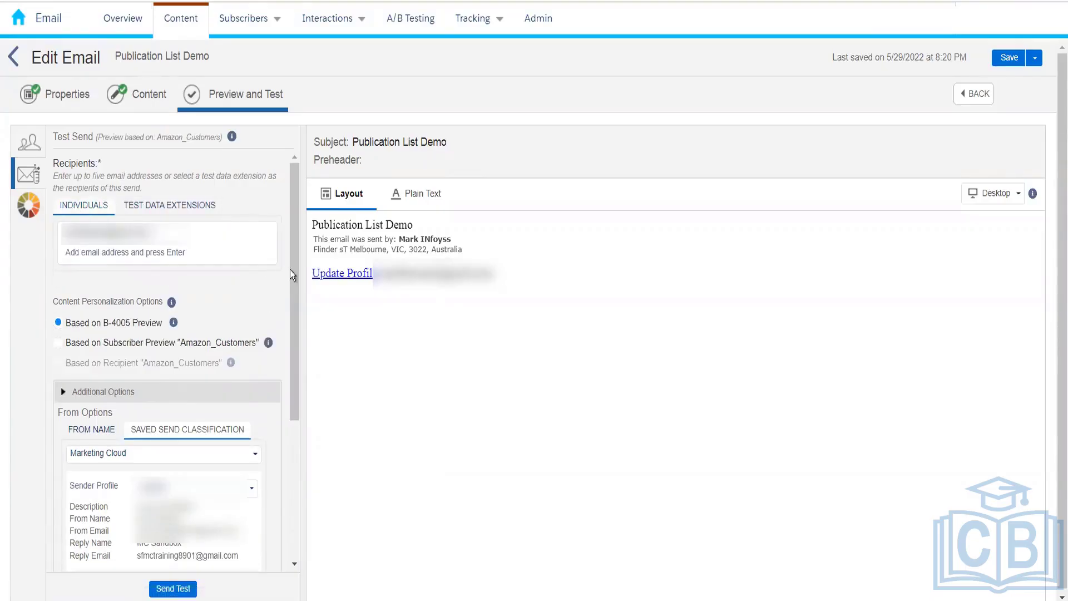
pyautogui.moveTo(293, 275); pyautogui.dragTo(293, 370)
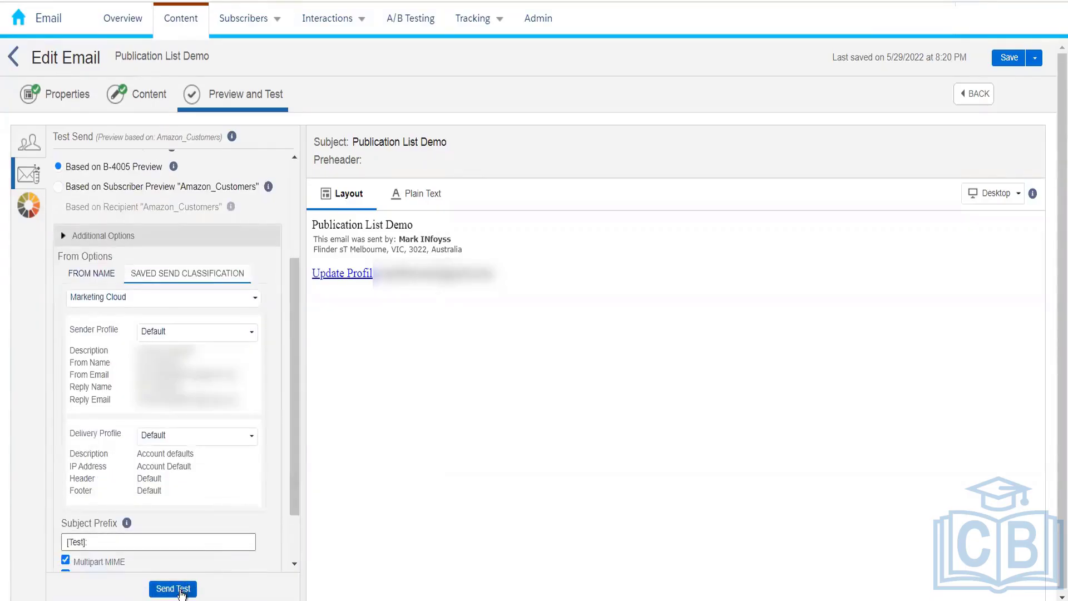
pyautogui.moveTo(296, 436); pyautogui.dragTo(296, 292)
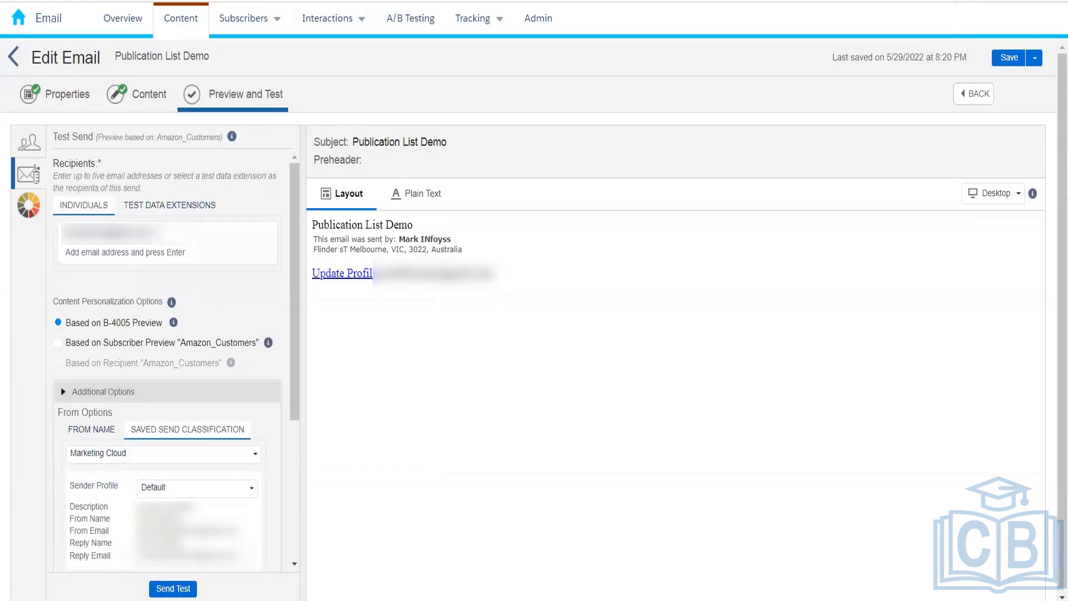
pyautogui.click(158, 233)
pyautogui.click(167, 205)
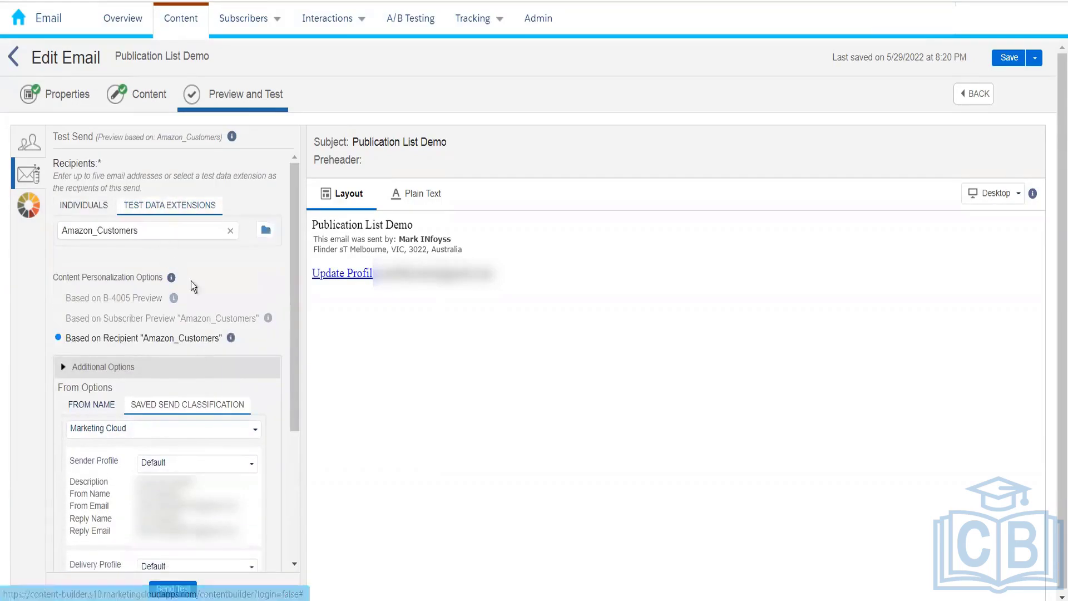
# - Check the recipient details in the test send summary for Amazon_Customers and cancel without sending
pyautogui.click(179, 588)
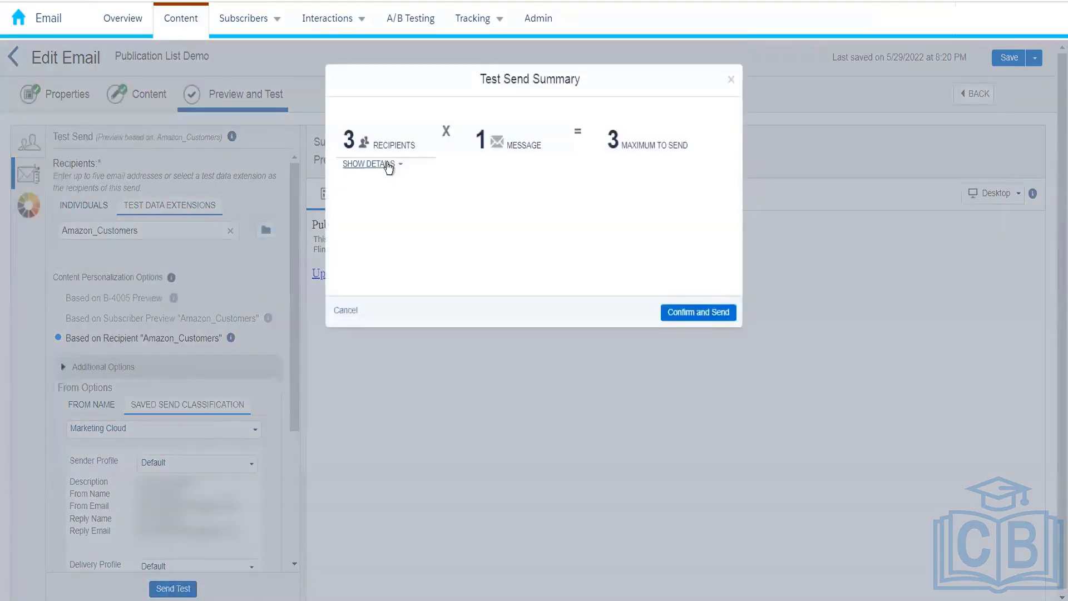
pyautogui.click(387, 165)
pyautogui.click(346, 311)
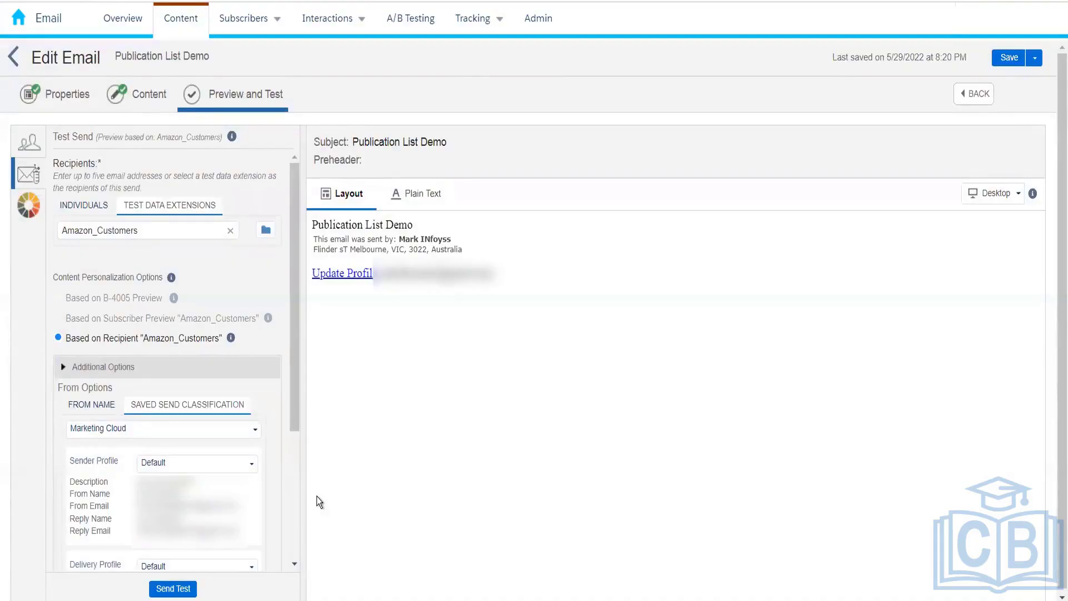
# - Review the test send options for individual recipients, including content personalization and the send classification
pyautogui.click(82, 204)
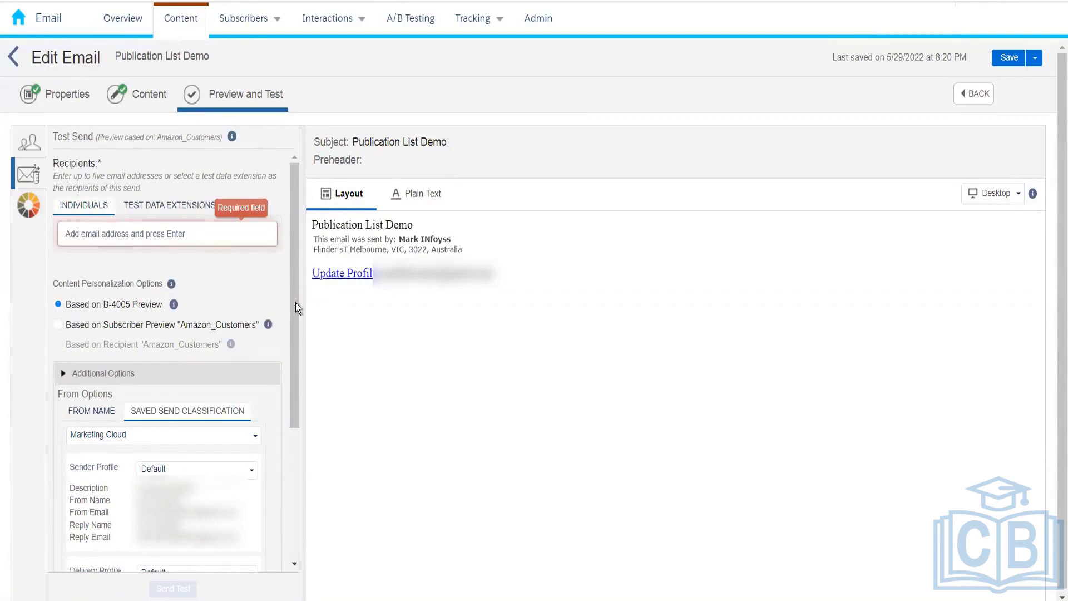
pyautogui.scroll(-2, 278, 450)
pyautogui.scroll(3, 284, 334)
# - Switch to PowerPoint, read the Types of Sends slide, and return to the email's test send settings in Marketing Cloud
pyautogui.hotkey('alt', 'Tab')
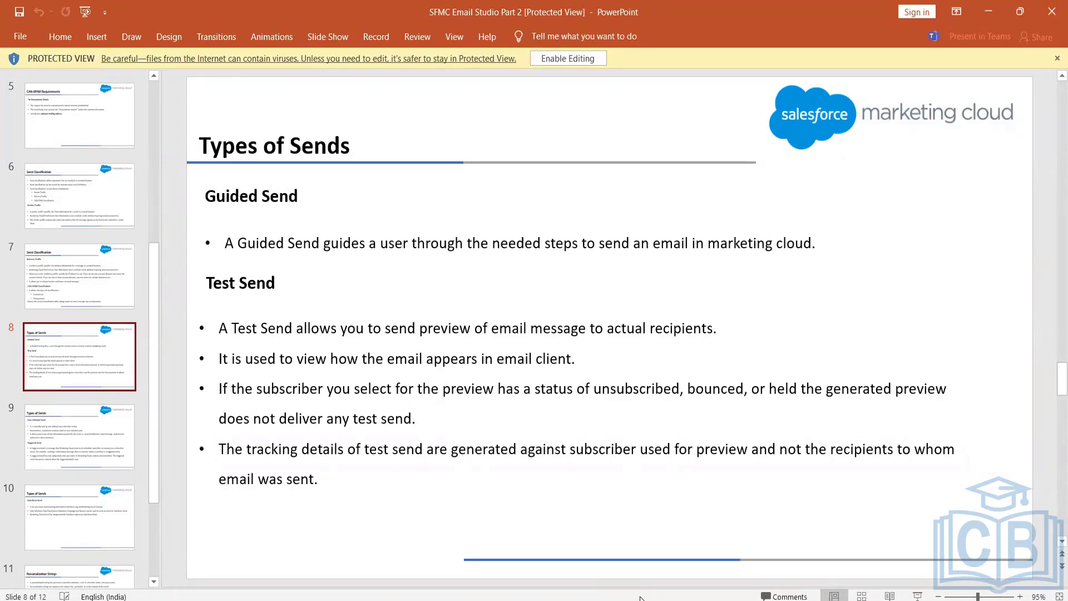
pyautogui.moveTo(669, 600)
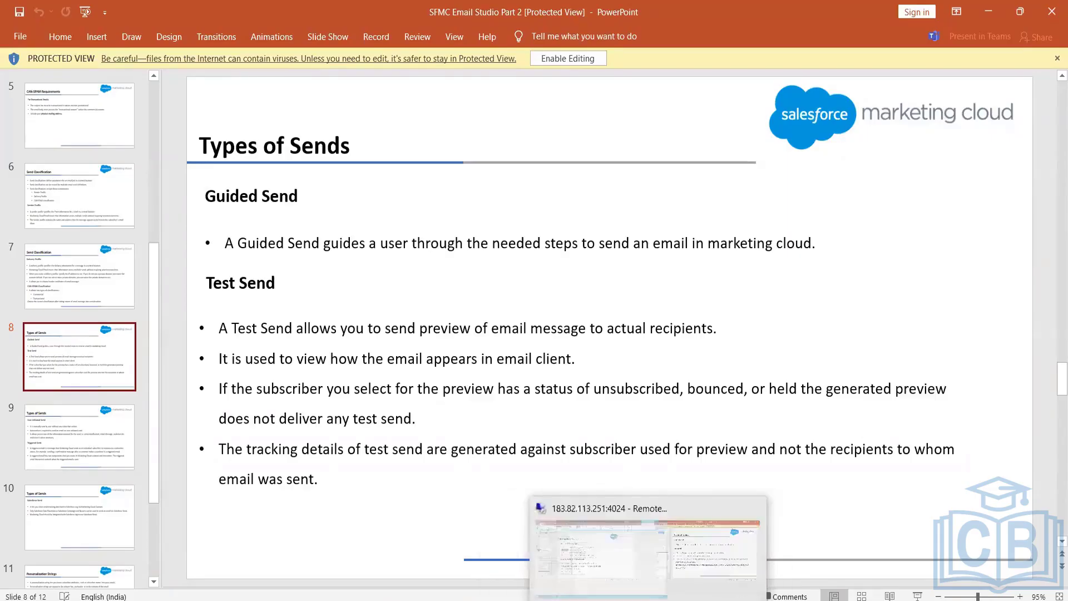
pyautogui.click(667, 543)
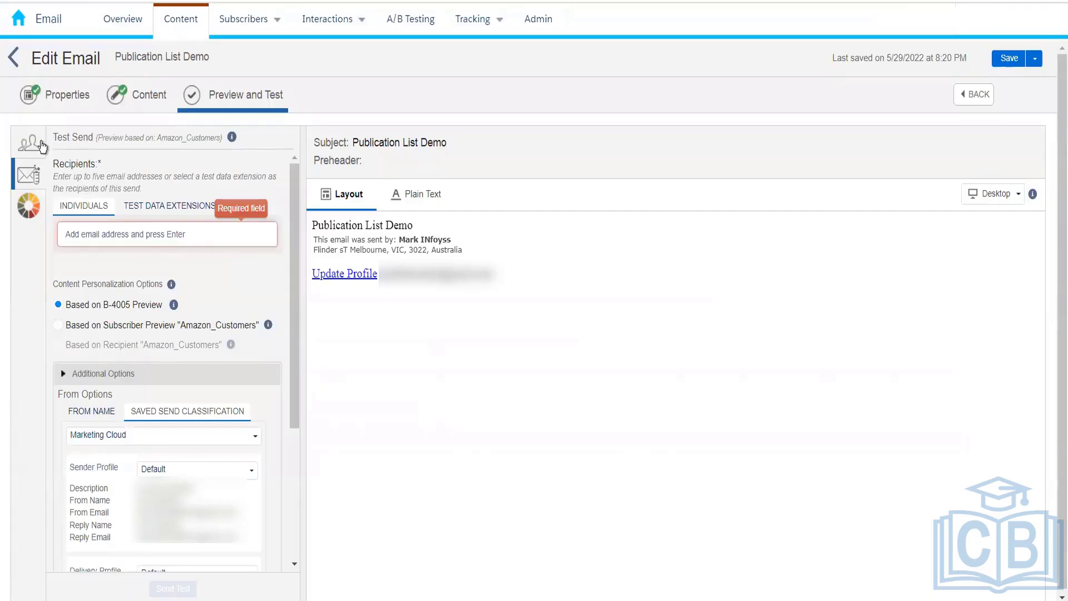
# - Compare the email's subscriber preview attributes with its test send settings, finishing on the subscriber preview
pyautogui.click(41, 145)
pyautogui.click(29, 183)
pyautogui.click(35, 148)
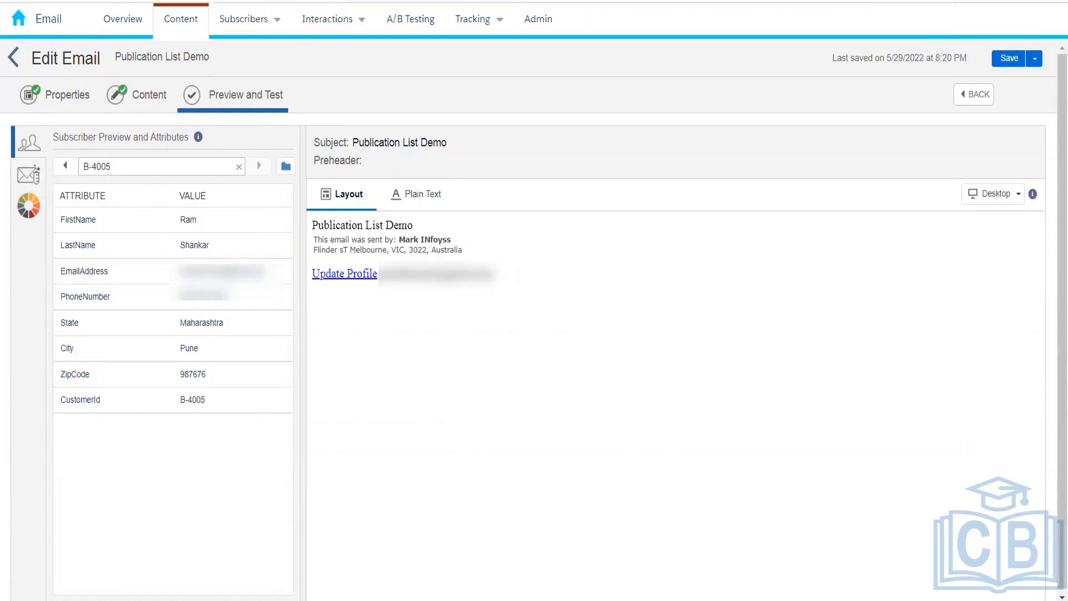
# - Look for the test send in the Test Send Emails tracking folder and recheck the email's test send settings and subscriber preview
pyautogui.click(280, 1)
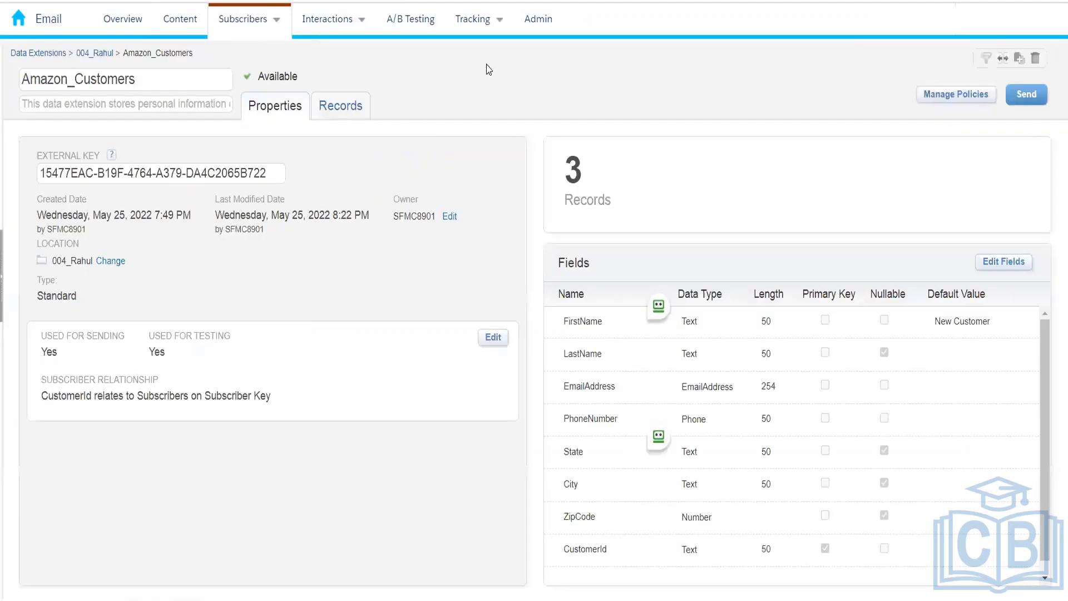
pyautogui.moveTo(483, 23)
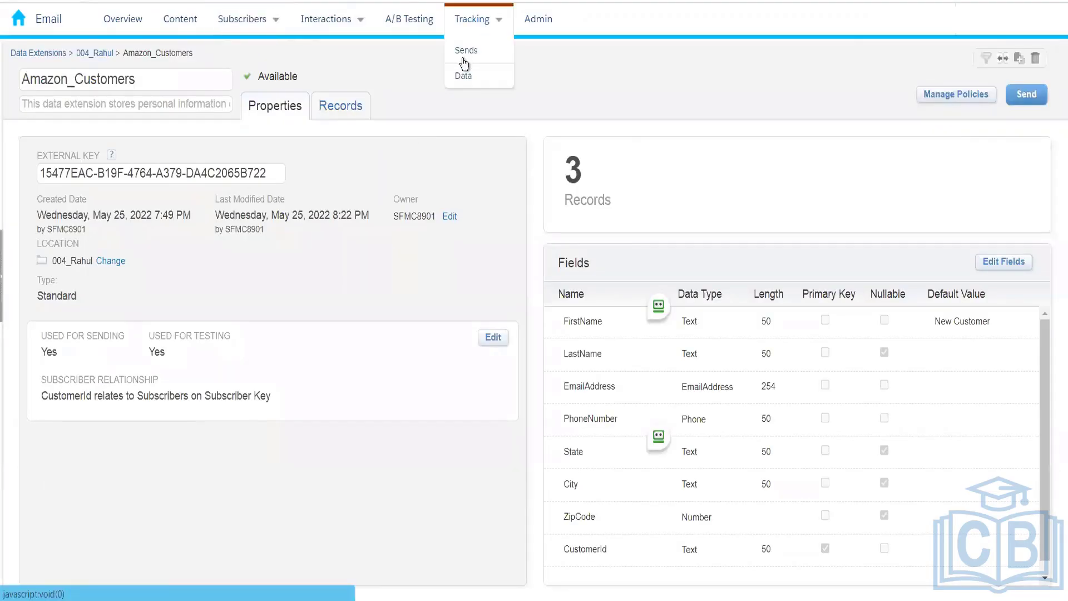
pyautogui.click(467, 52)
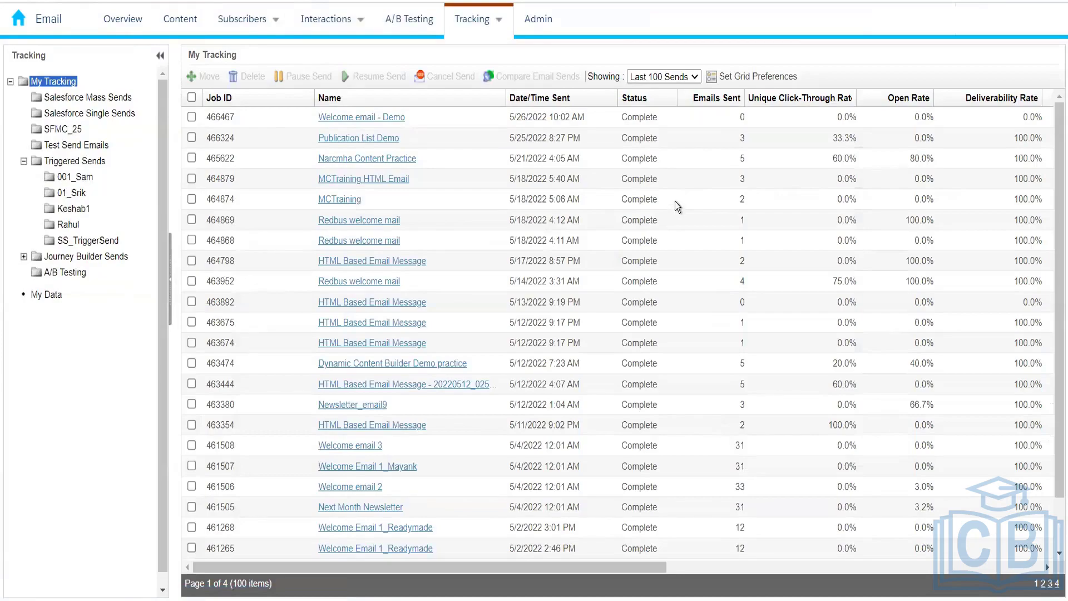
pyautogui.click(64, 147)
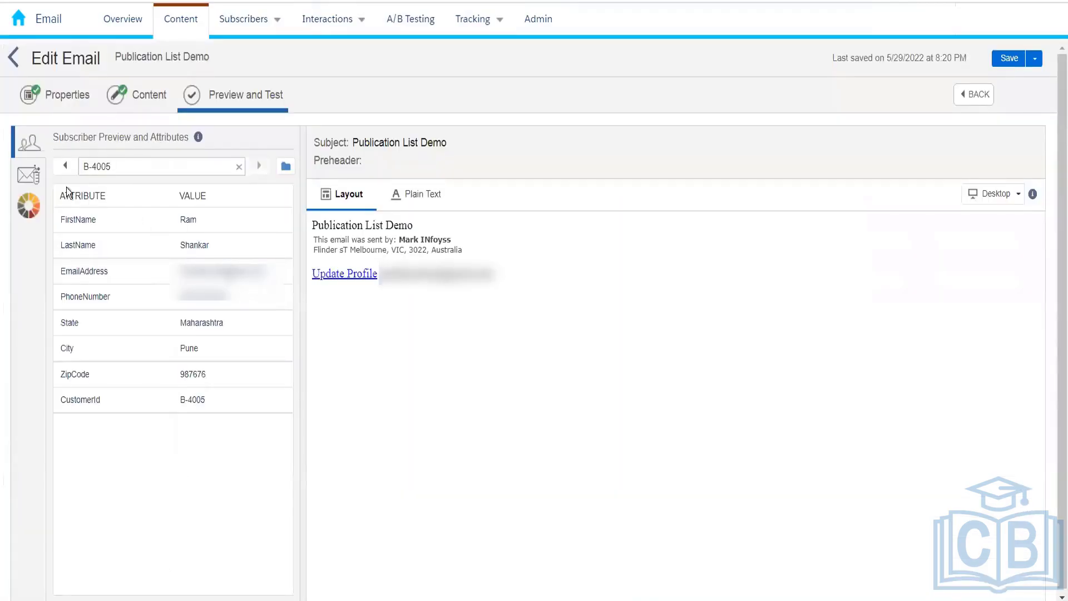
pyautogui.click(34, 170)
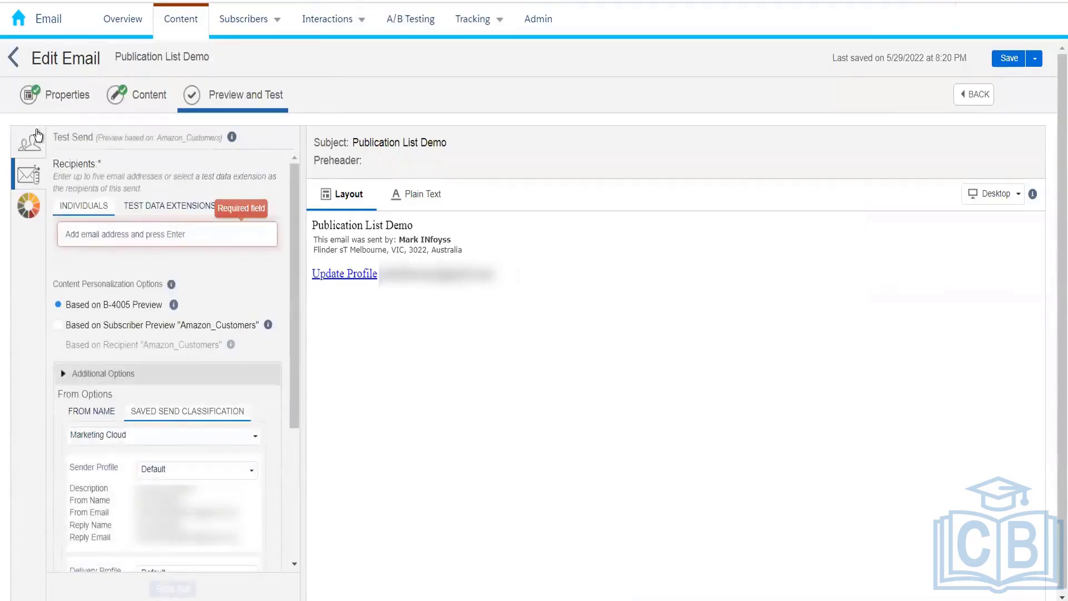
pyautogui.click(37, 139)
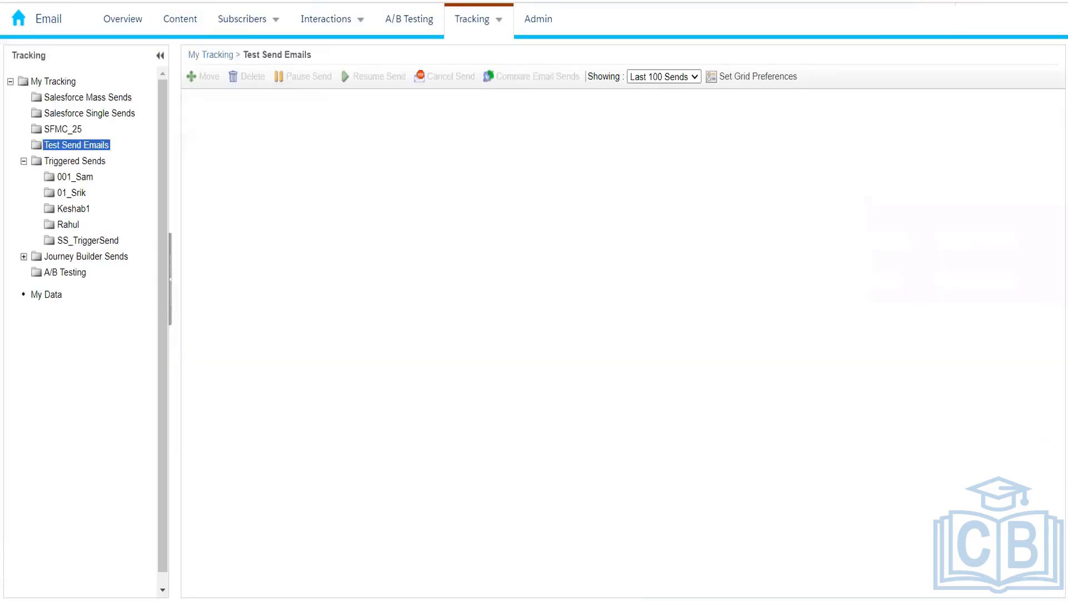